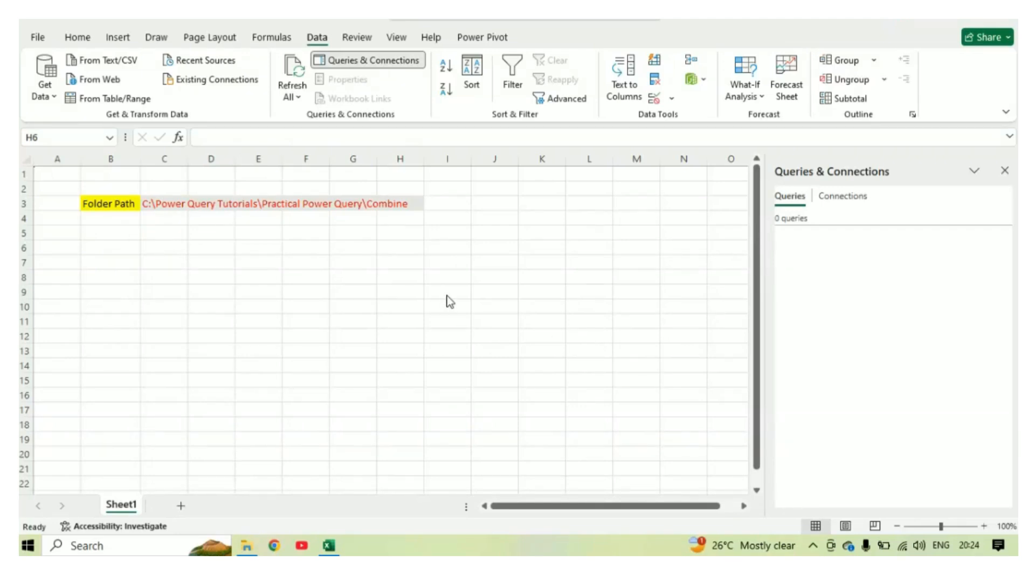
Assign the range name rngFolderPath to cell C3, which holds the folder path.
click(270, 207)
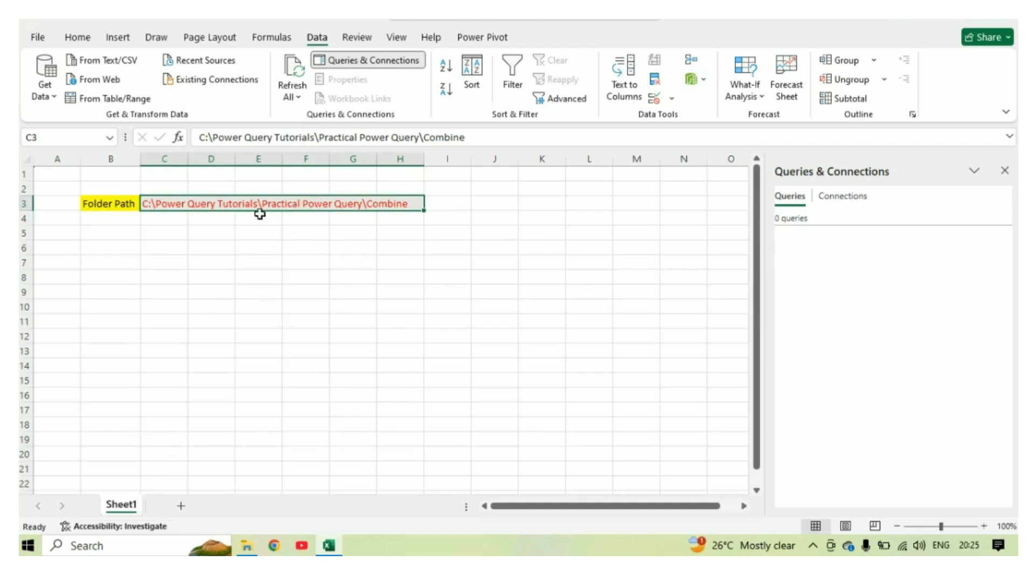
click(331, 238)
click(211, 203)
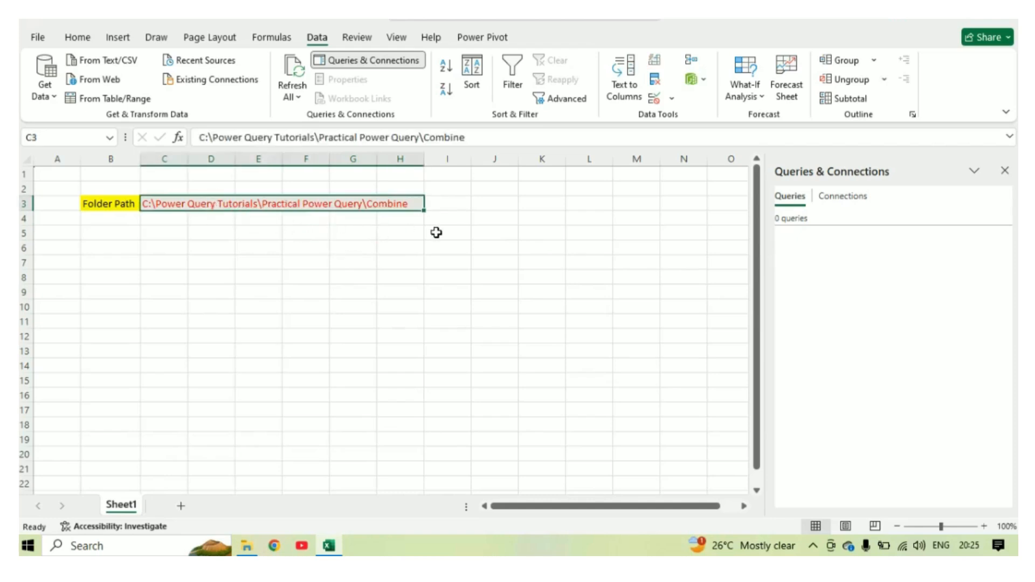
click(34, 139)
text(rngFolderPath)
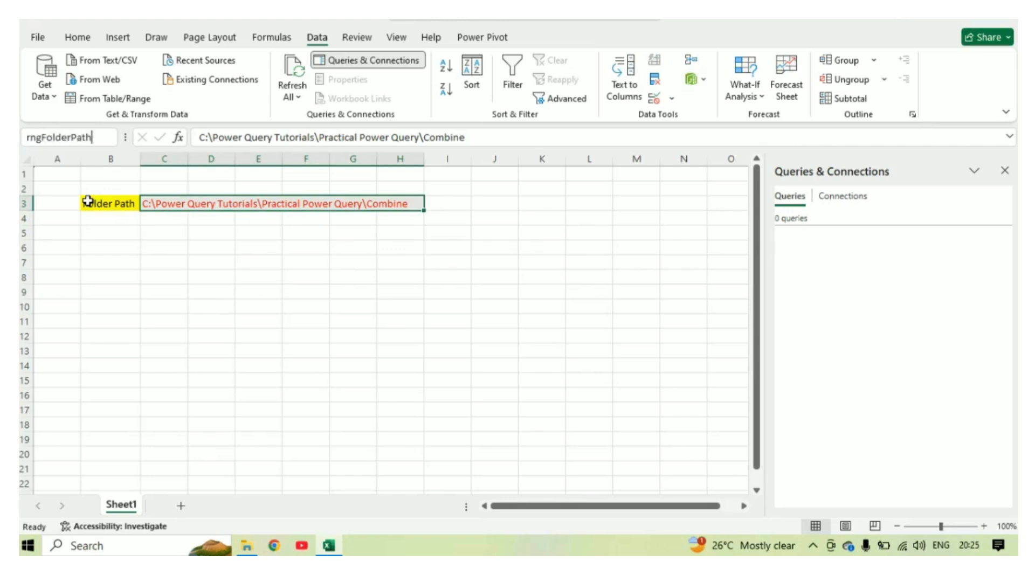
key(Return)
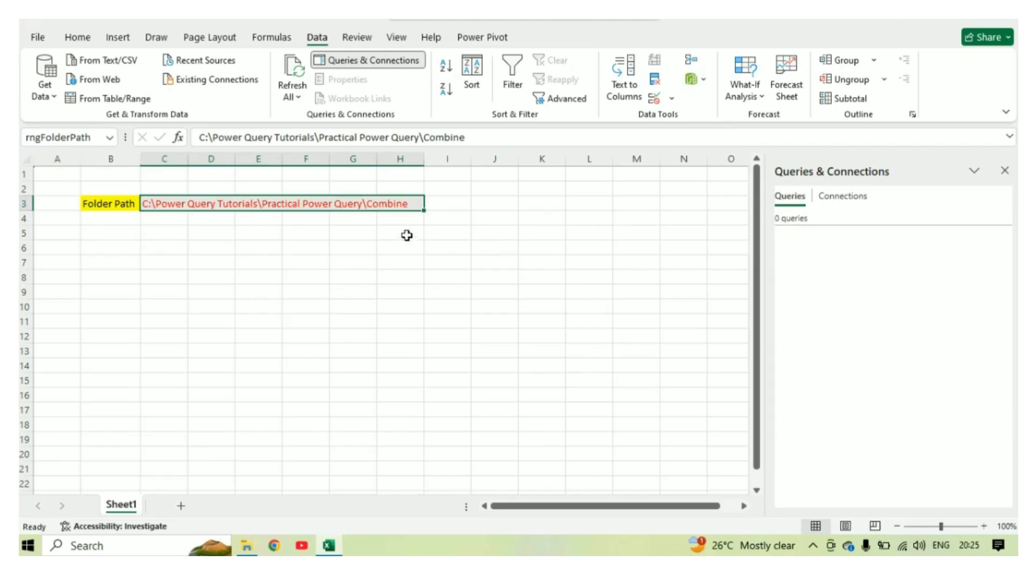
Create a new blank query and open it in the Power Query Editor.
right_click(821, 256)
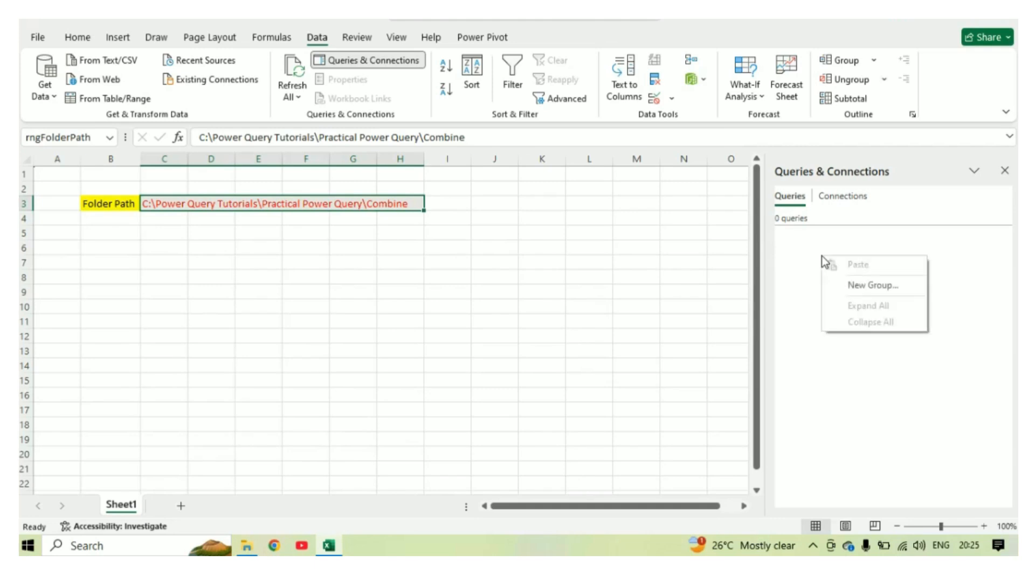
click(814, 301)
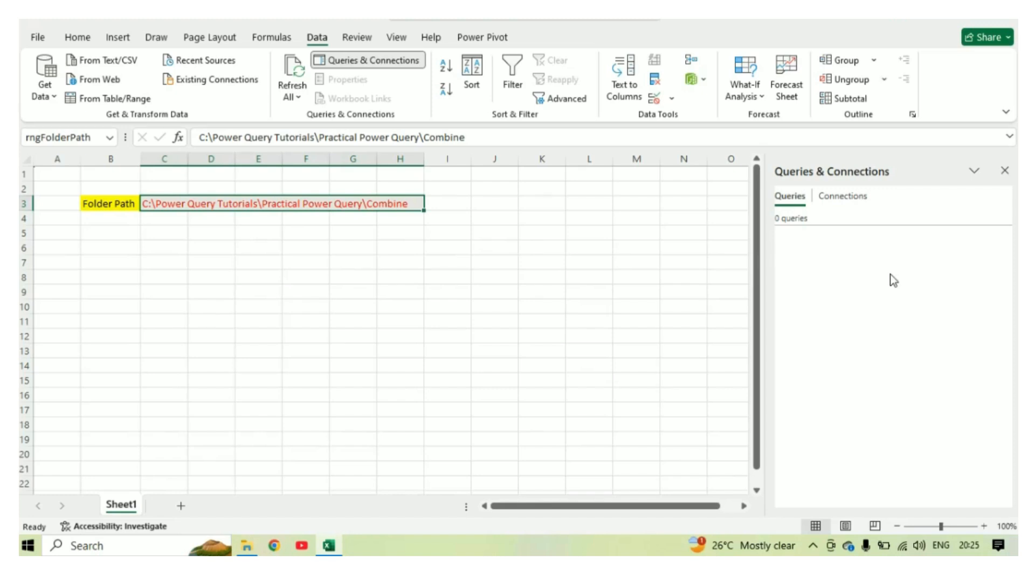
click(52, 92)
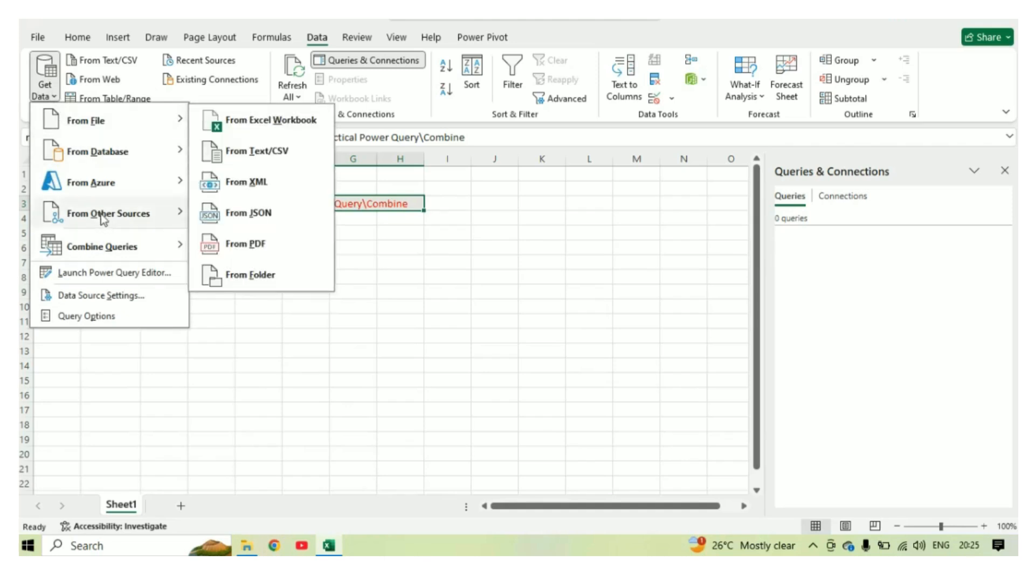
mouse_move(103, 219)
click(254, 367)
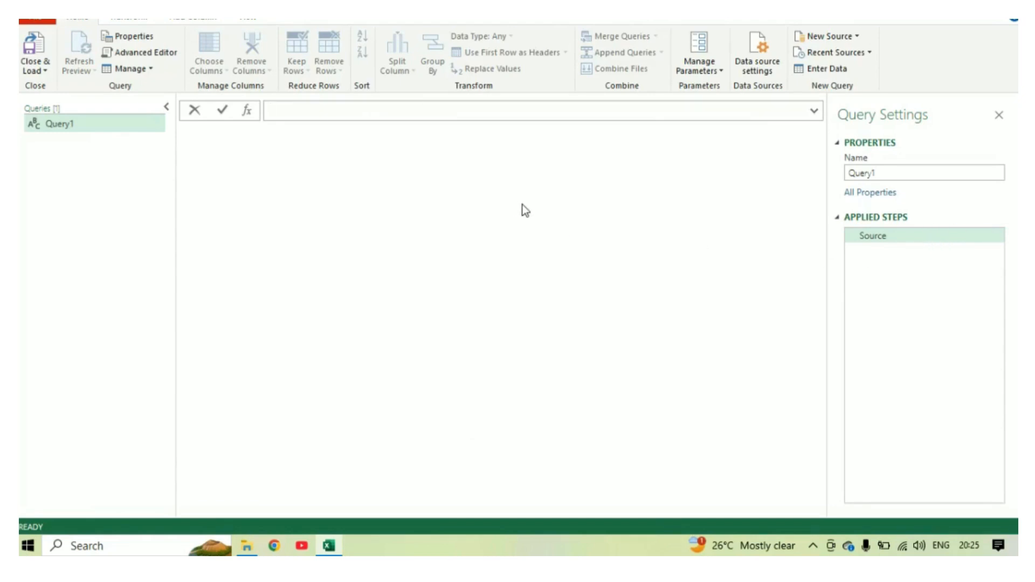
Enter the source formula = Excel.CurrentWorkbook() for the blank query.
text(=)
text(Ec)
text(ec)
text(el)
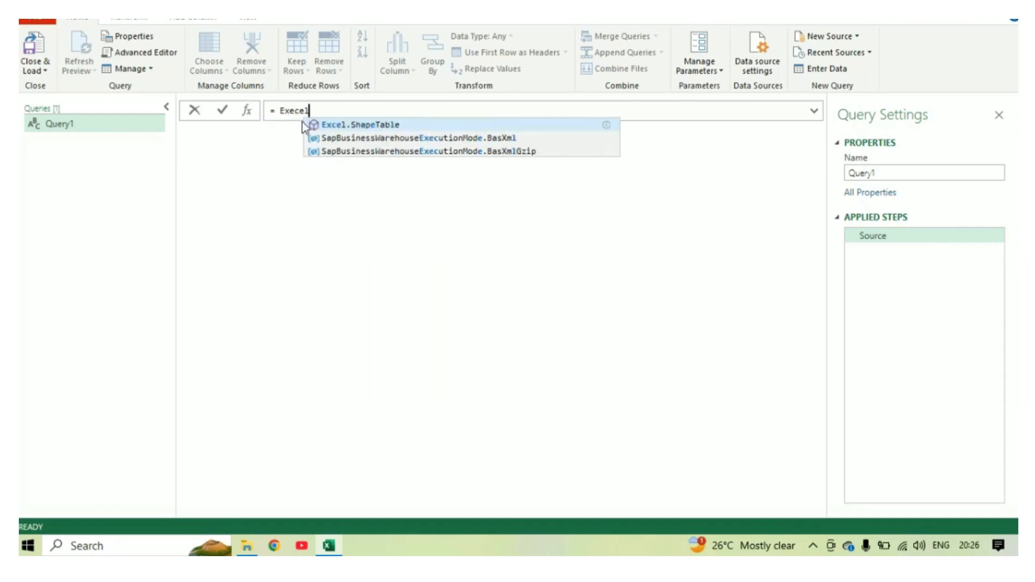
key(BackSpace)
key(BackSpace)
key(BackSpace)
key(BackSpace)
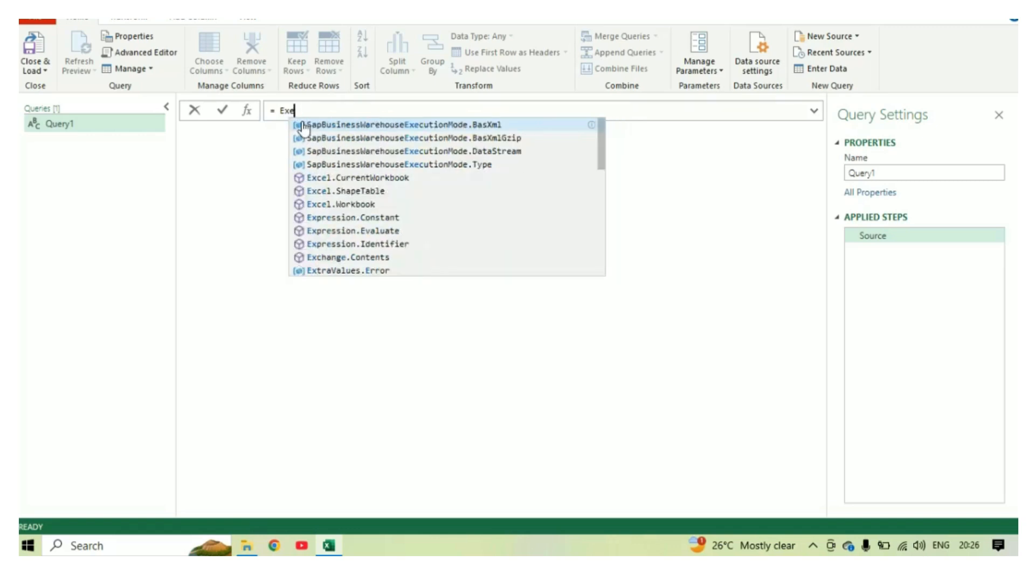
text(cel.)
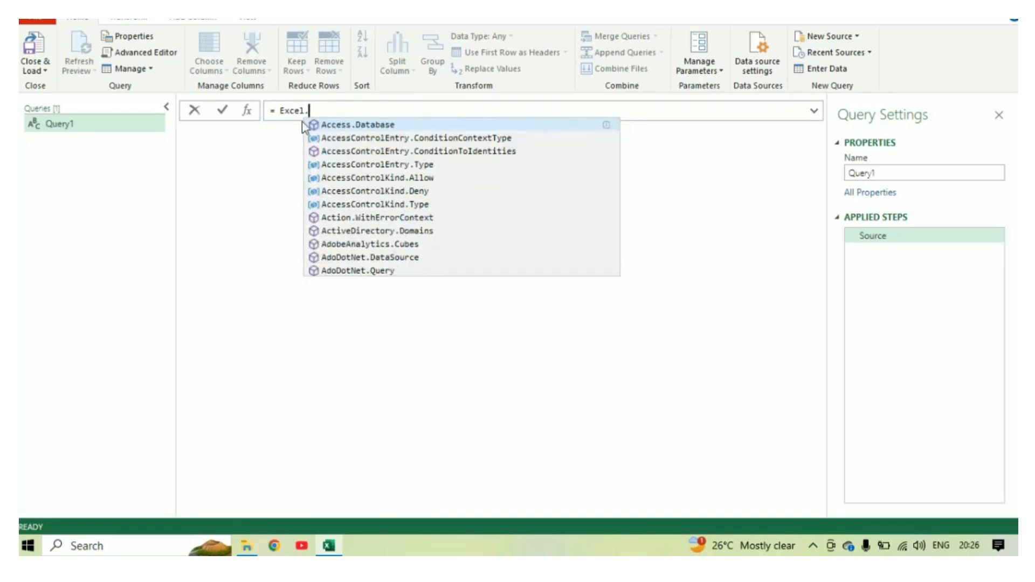
text(Curr)
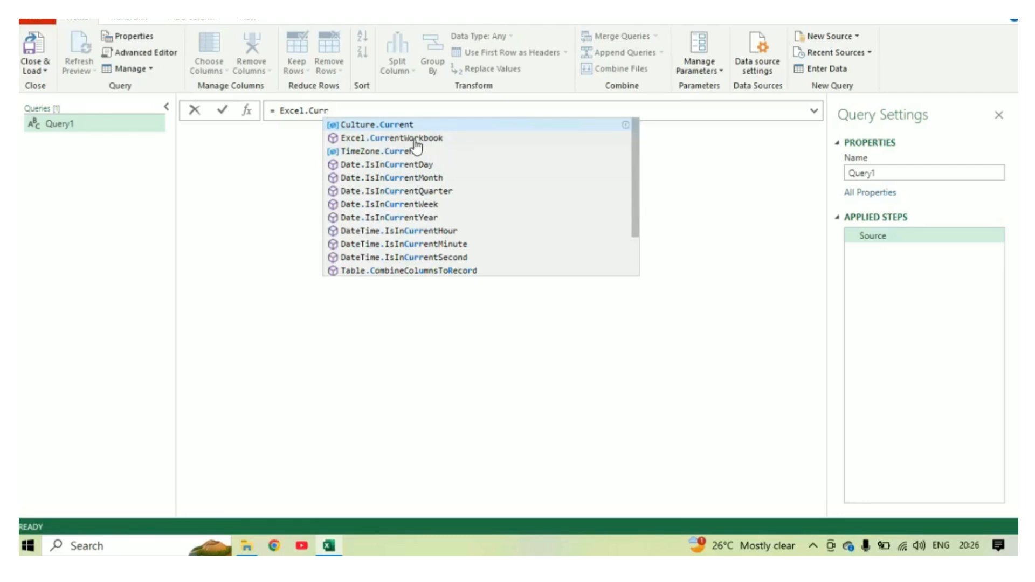
click(357, 138)
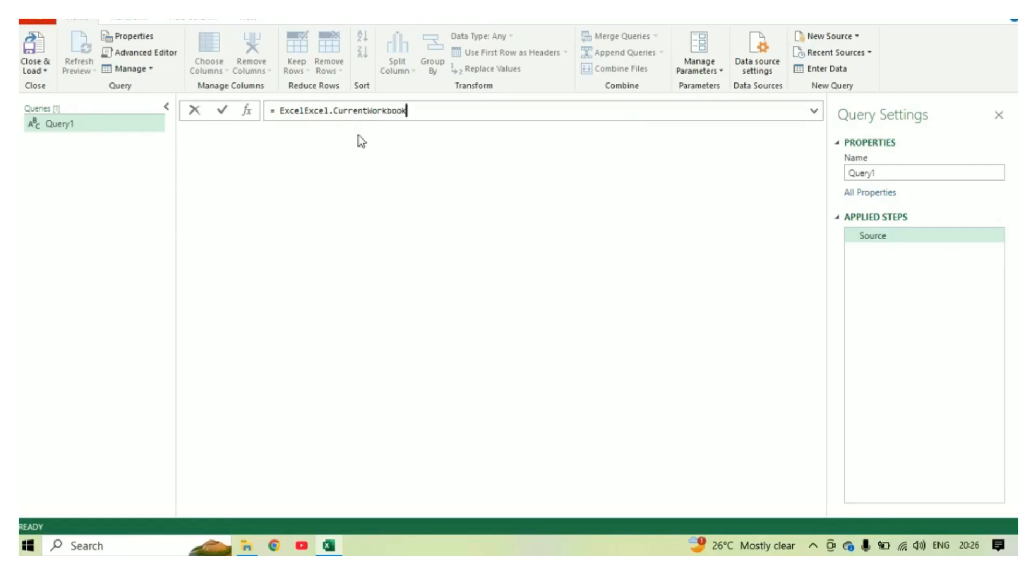
click(304, 110)
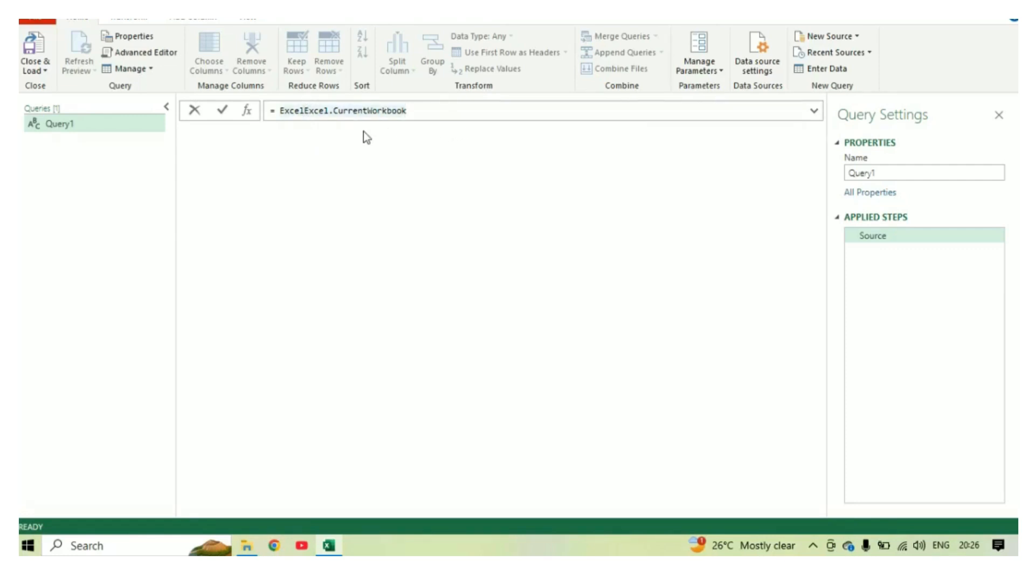
key(BackSpace)
key(BackSpace)
key(BackSpace)
key(BackSpace)
key(BackSpace)
key(End)
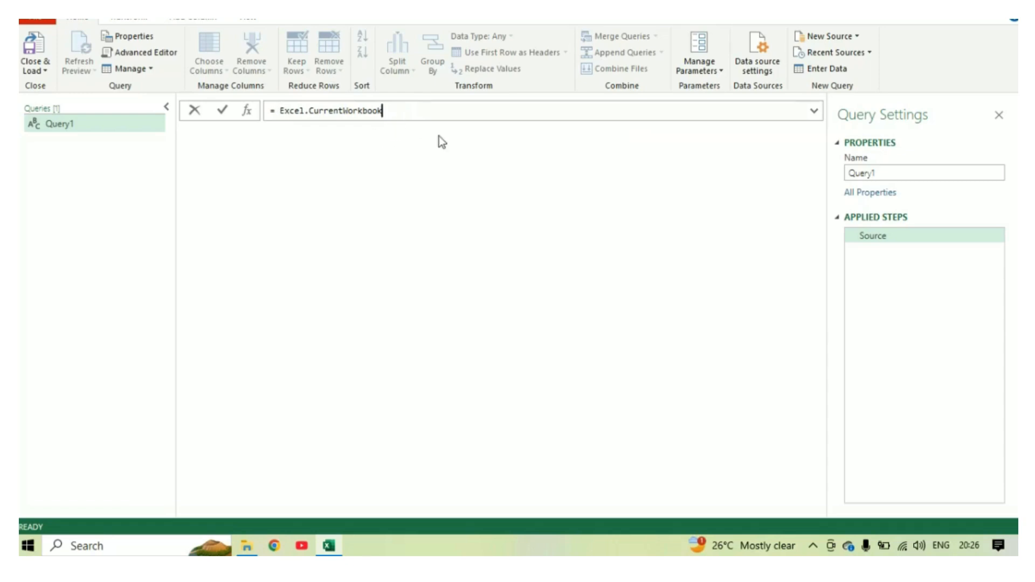
text(())
key(Return)
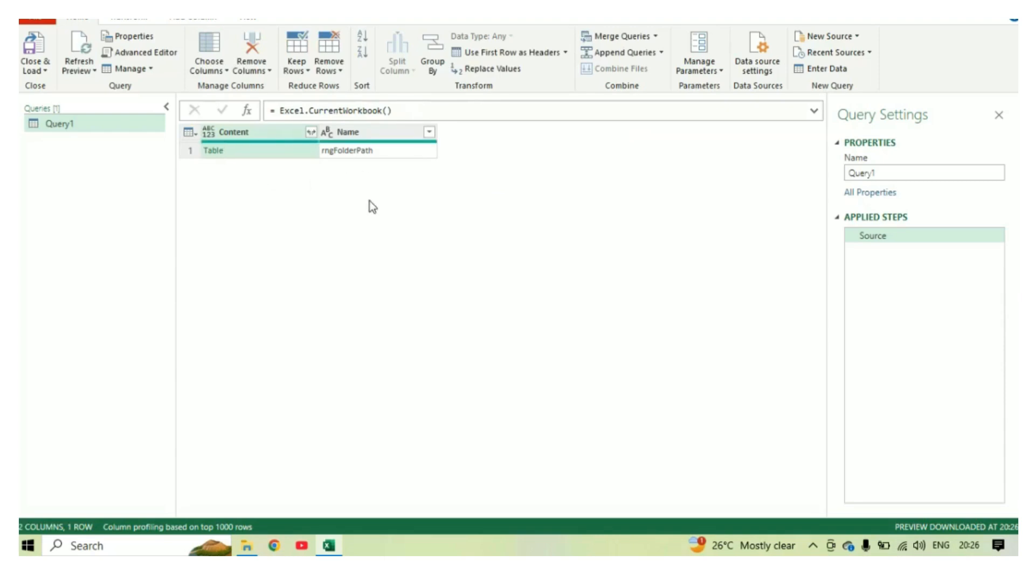
Open the table behind rngFolderPath and delete the automatic type-change and Promoted Headers steps.
click(375, 153)
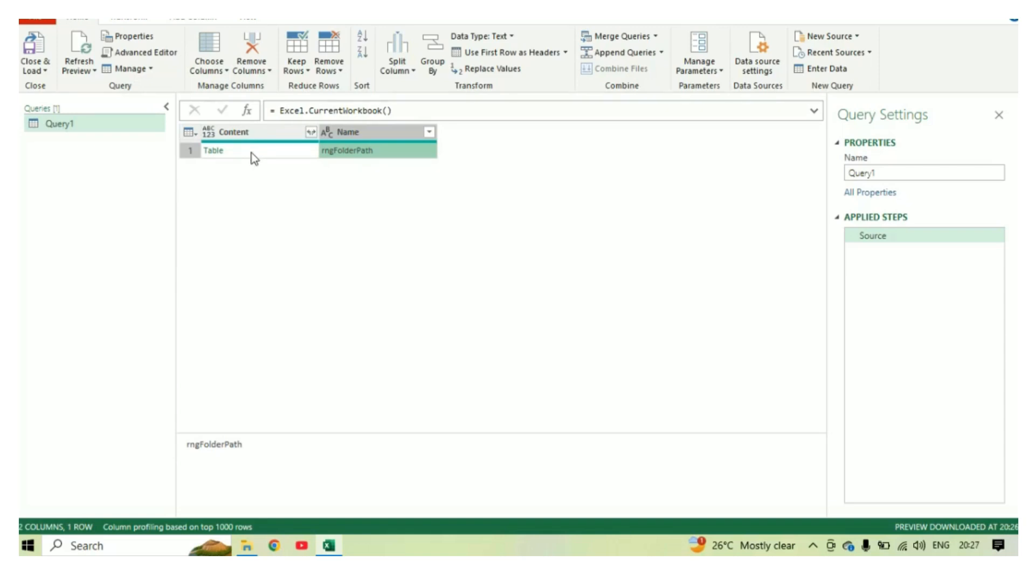
click(214, 153)
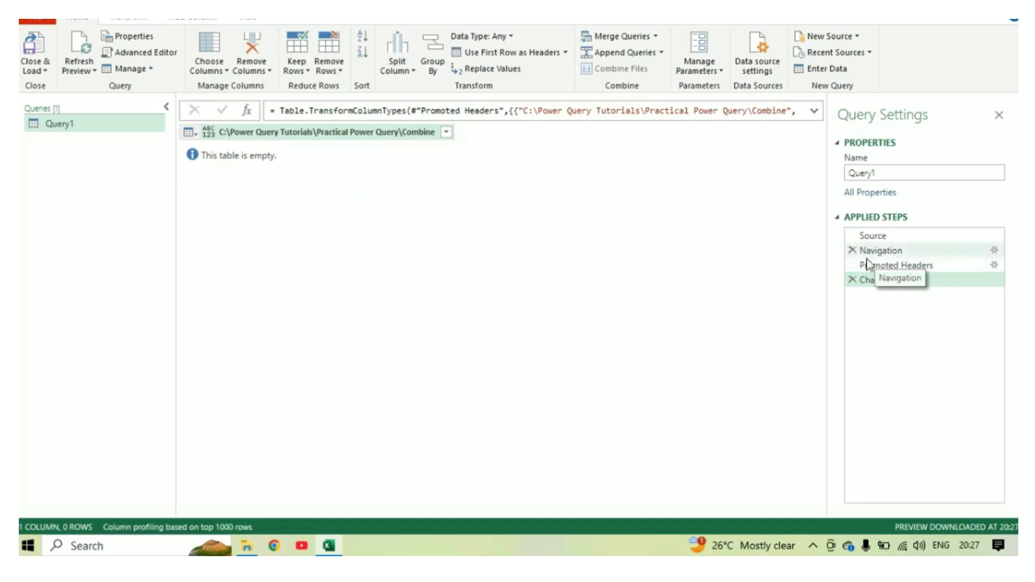
click(852, 280)
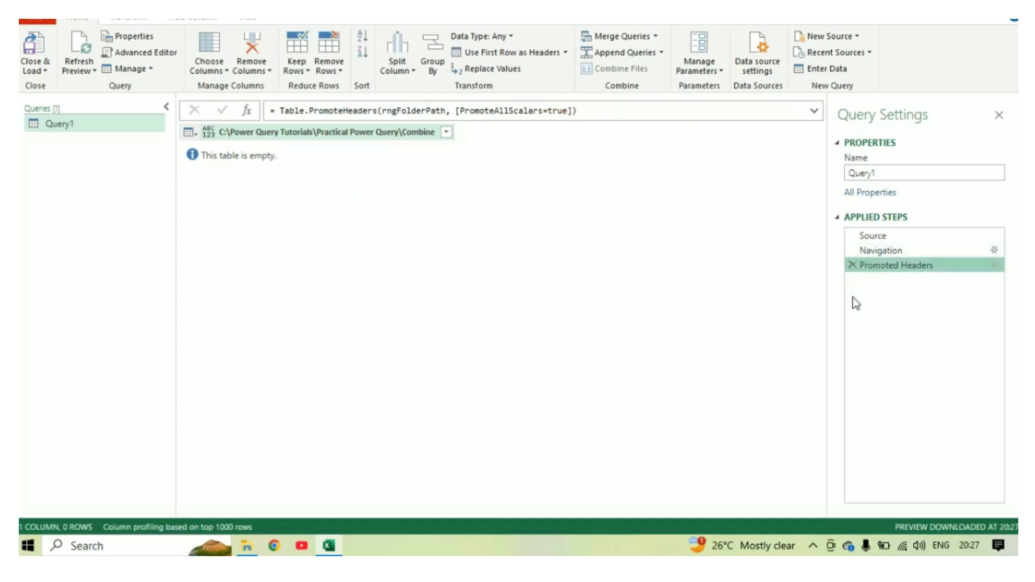
click(852, 265)
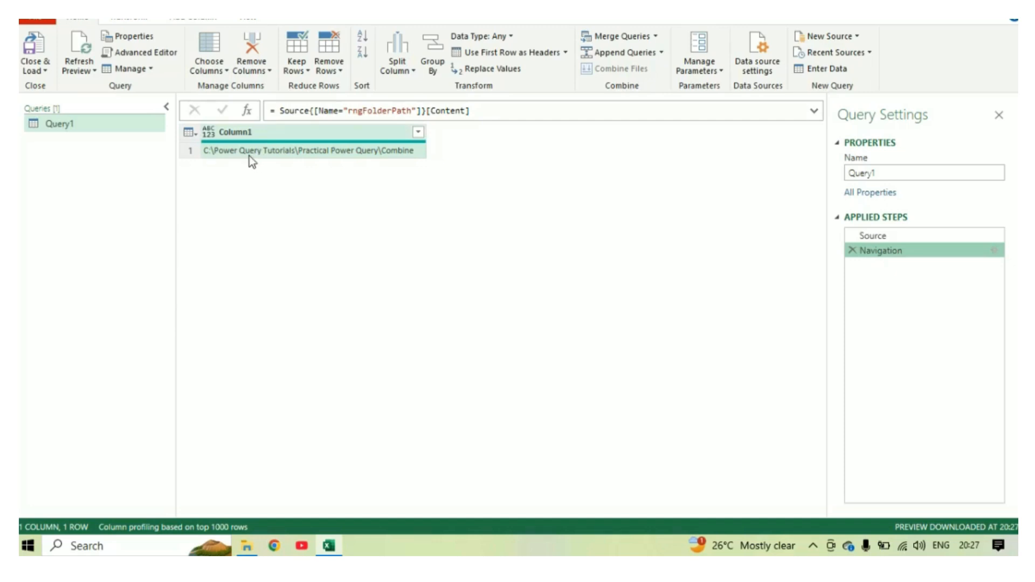
Drill down into the folder path value in Column1 so the query returns plain text.
click(230, 155)
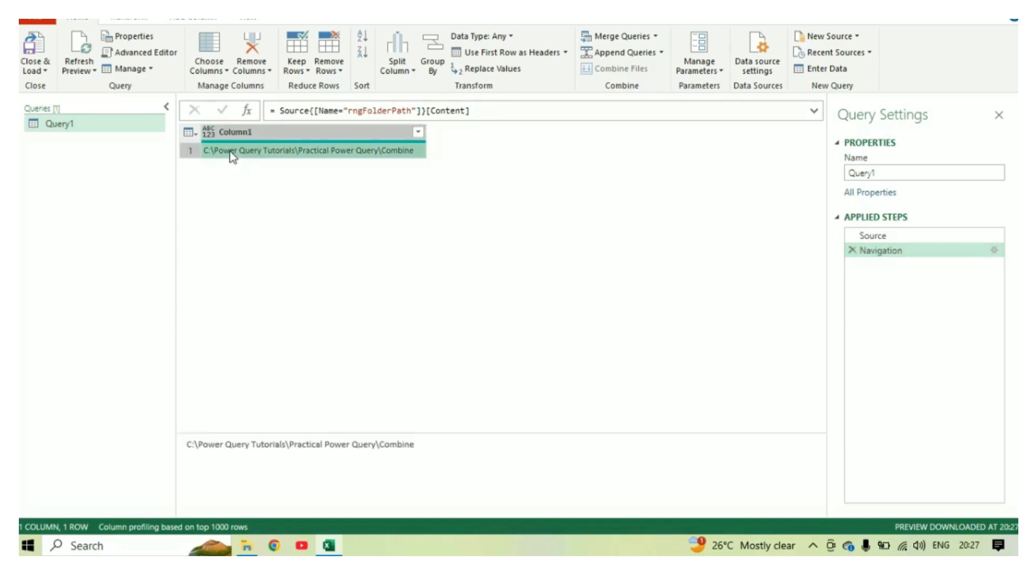
right_click(297, 154)
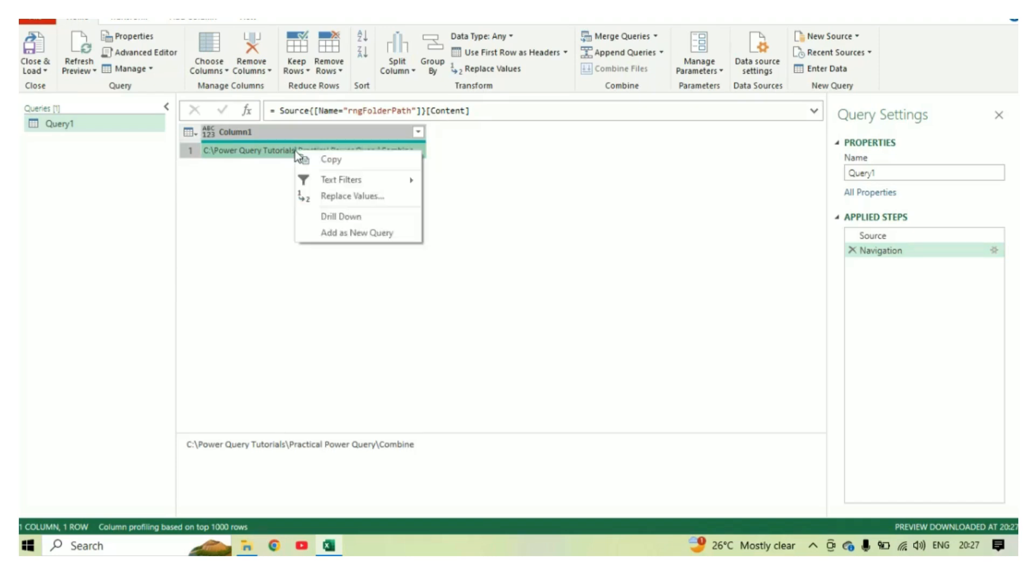
click(357, 218)
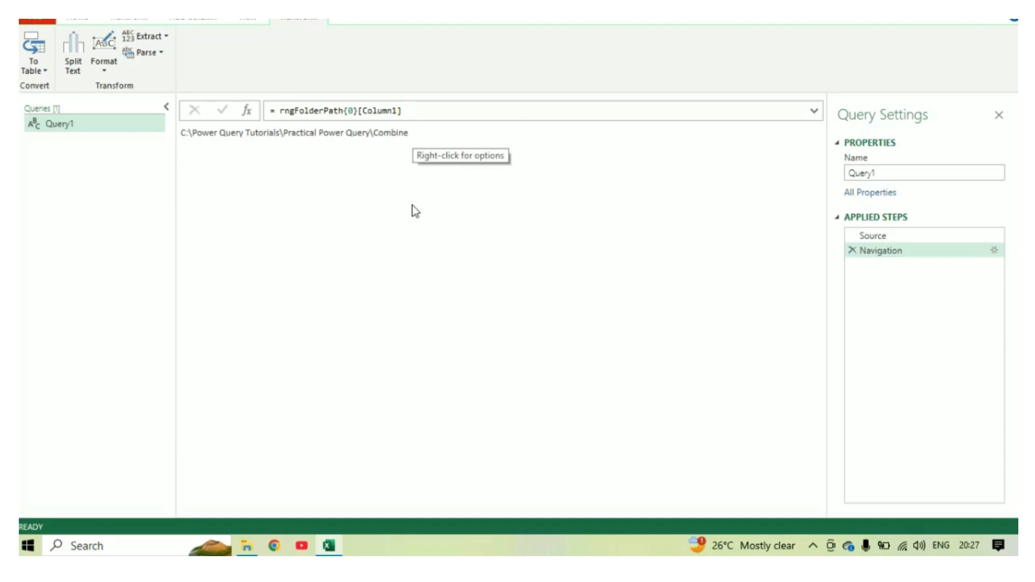
Rename the query to FolderPath.
double_click(882, 173)
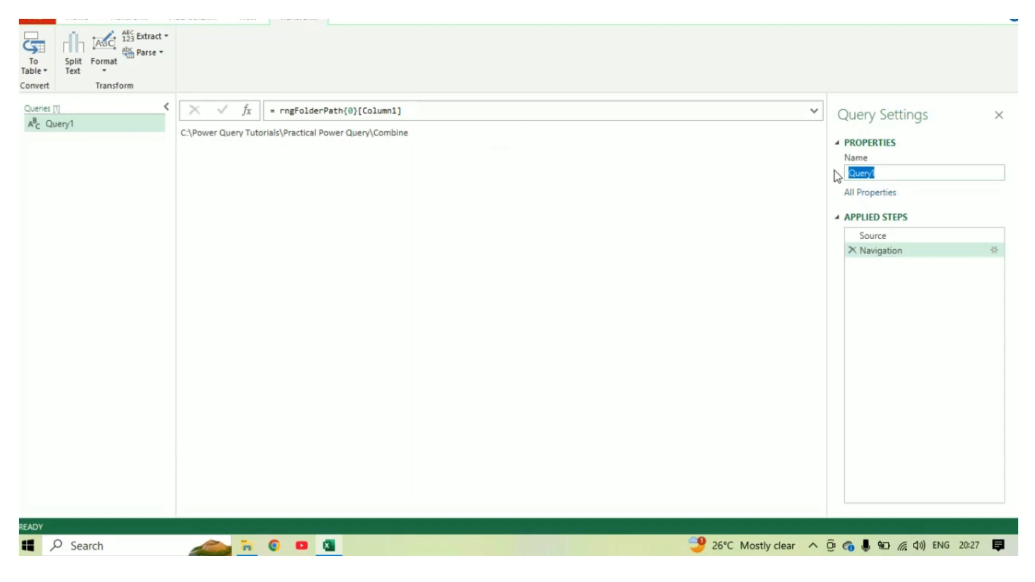
key(BackSpace)
text(FolderPath)
key(Return)
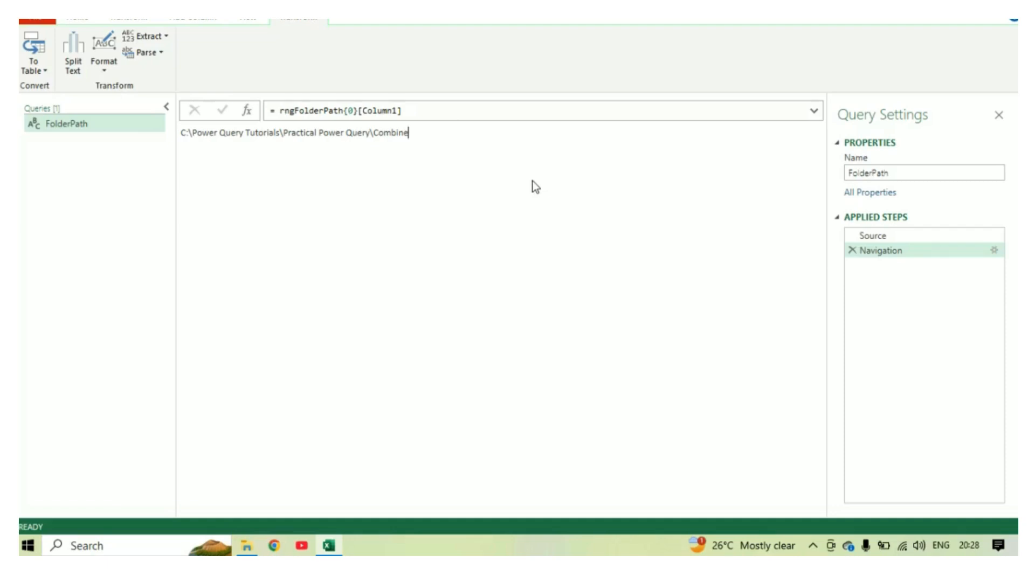
Close the editor and load the FolderPath query with the Only Create Connection option.
click(76, 18)
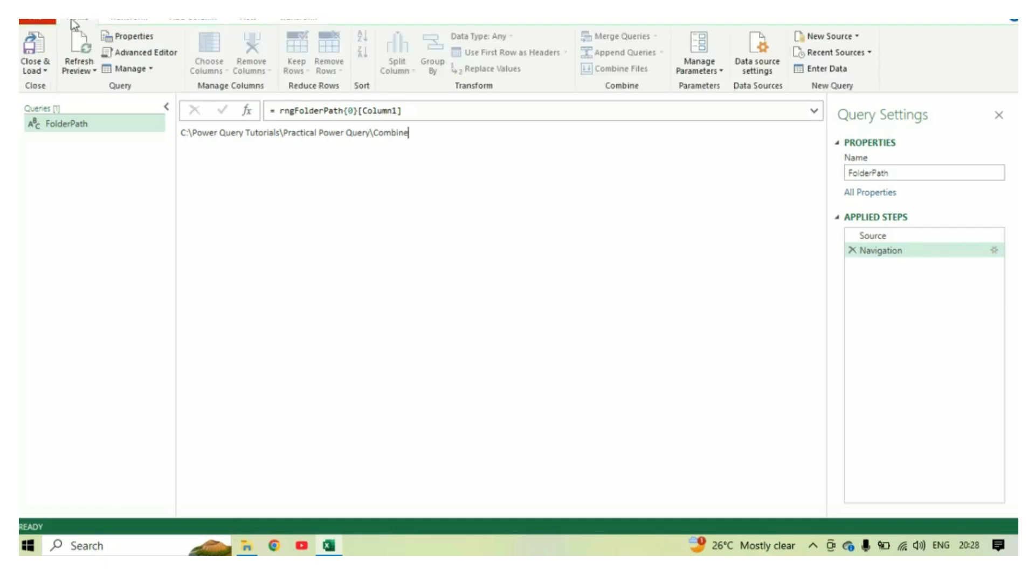
click(39, 71)
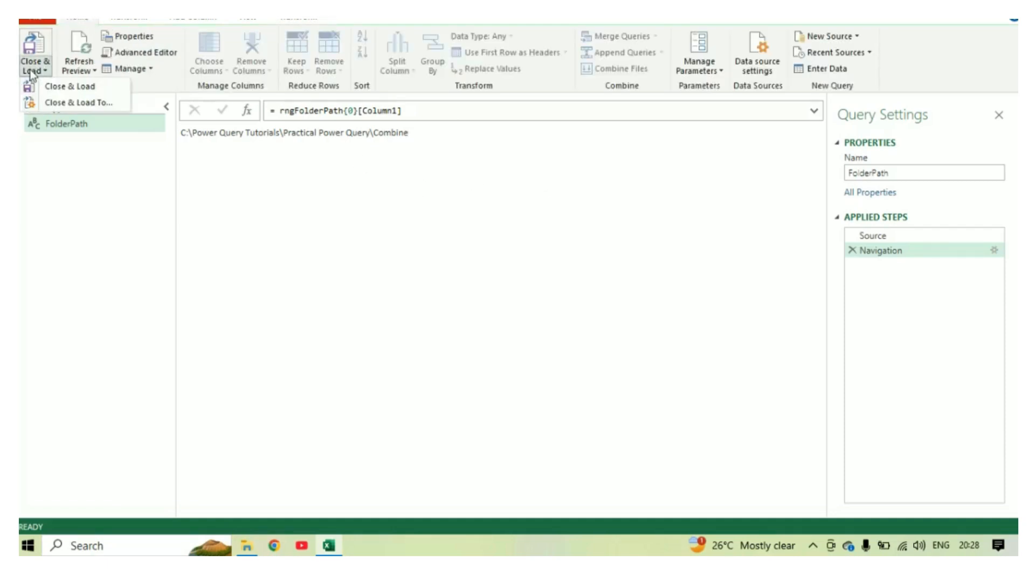
click(76, 104)
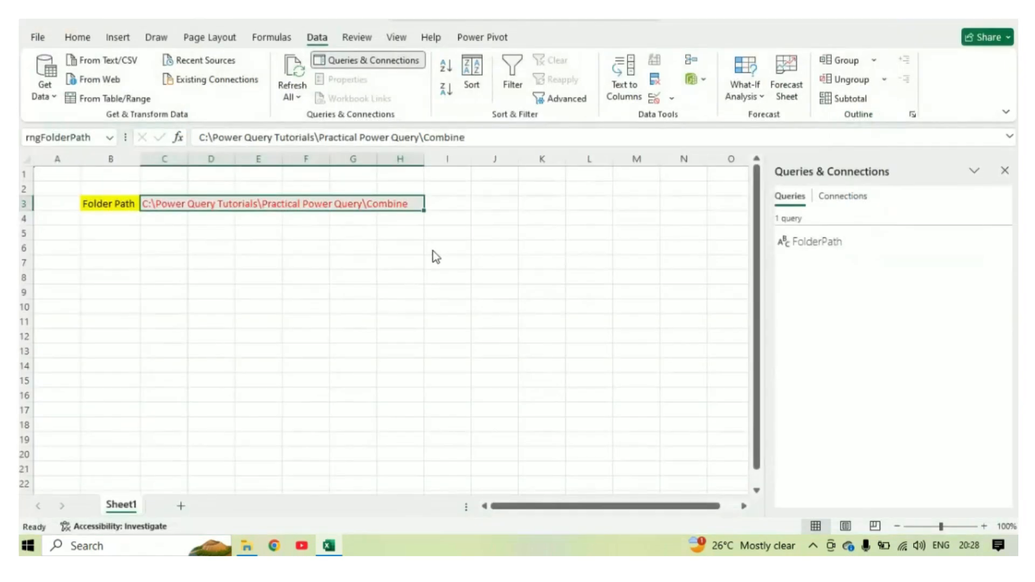
drag(480, 73, 458, 102)
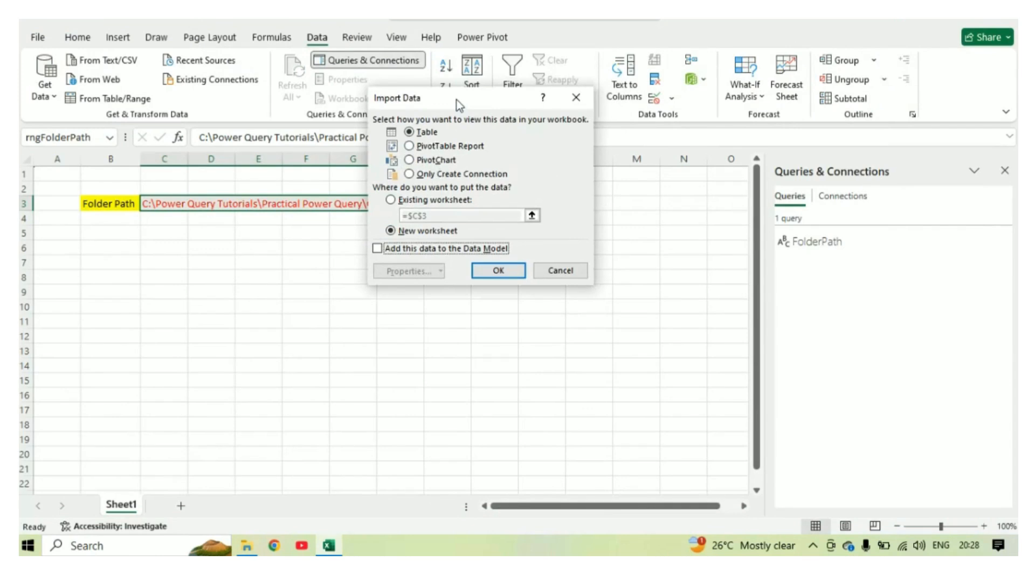
click(443, 175)
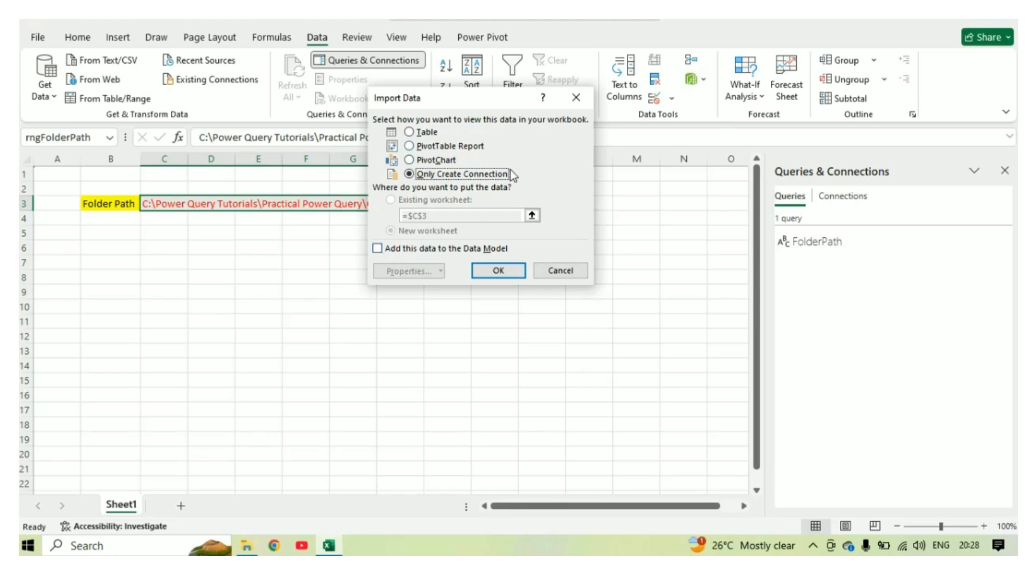
click(497, 270)
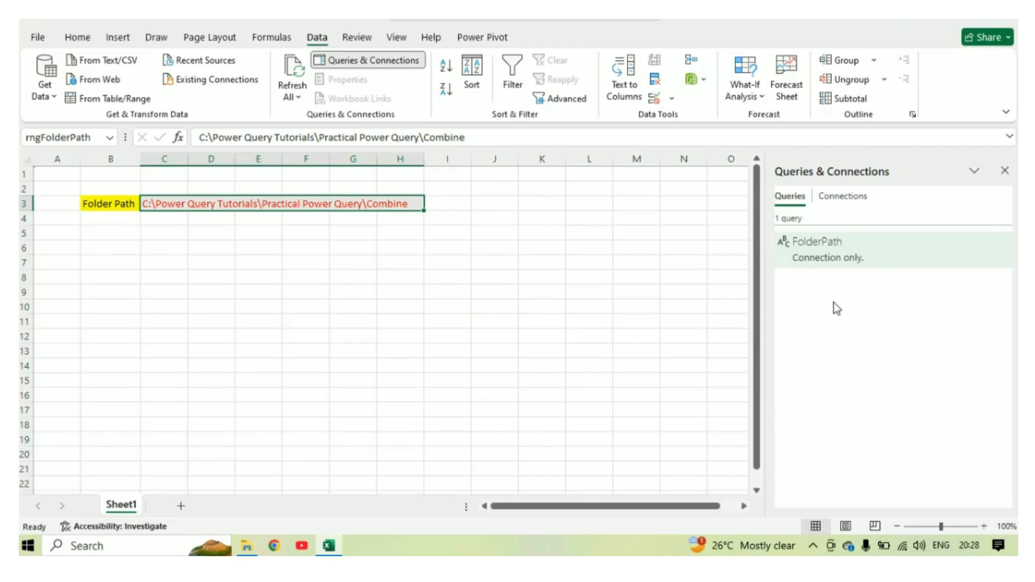
Reopen the FolderPath query to review its formula and applied steps, and close and load it back to the workbook.
click(357, 278)
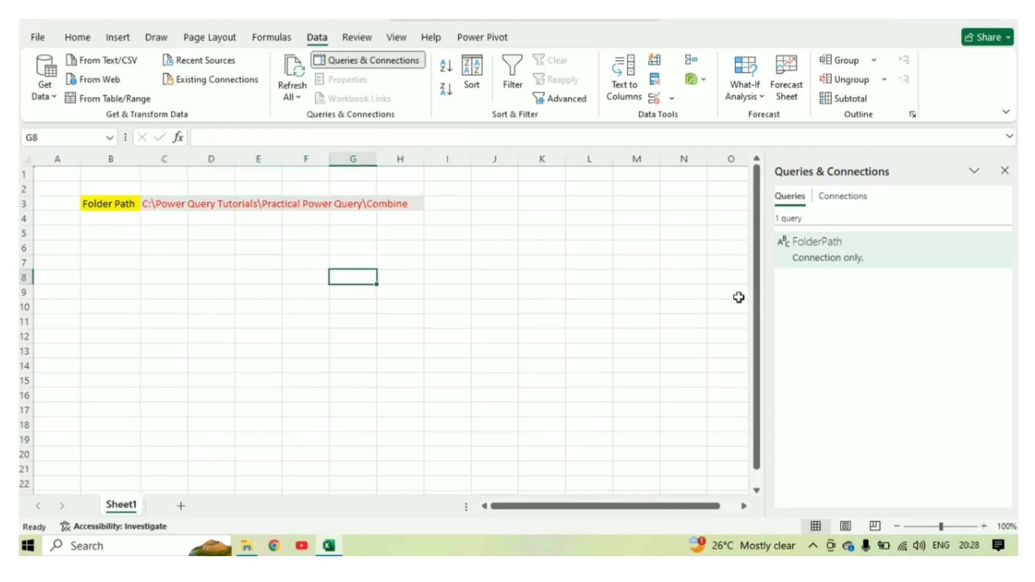
double_click(814, 256)
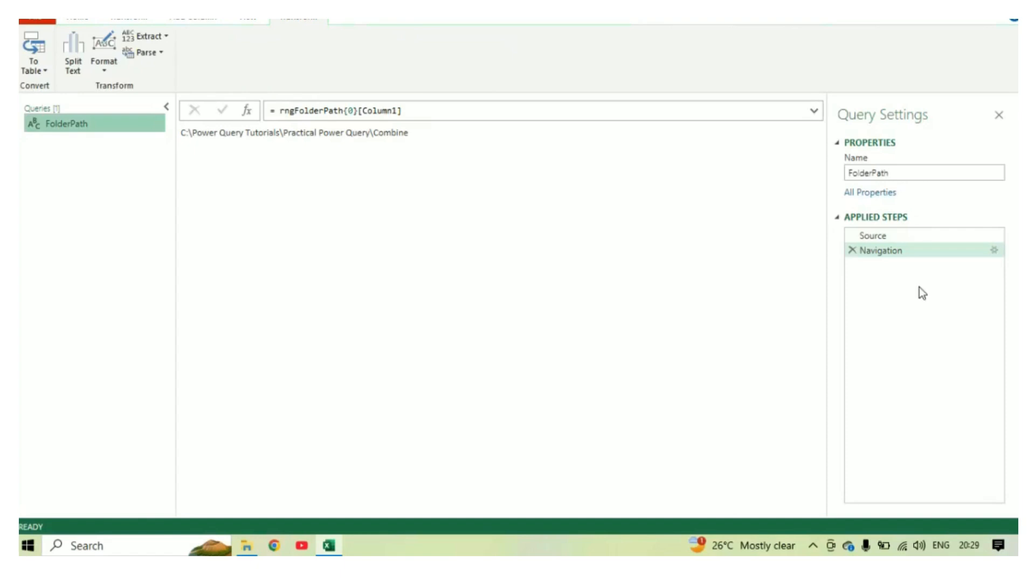
click(79, 22)
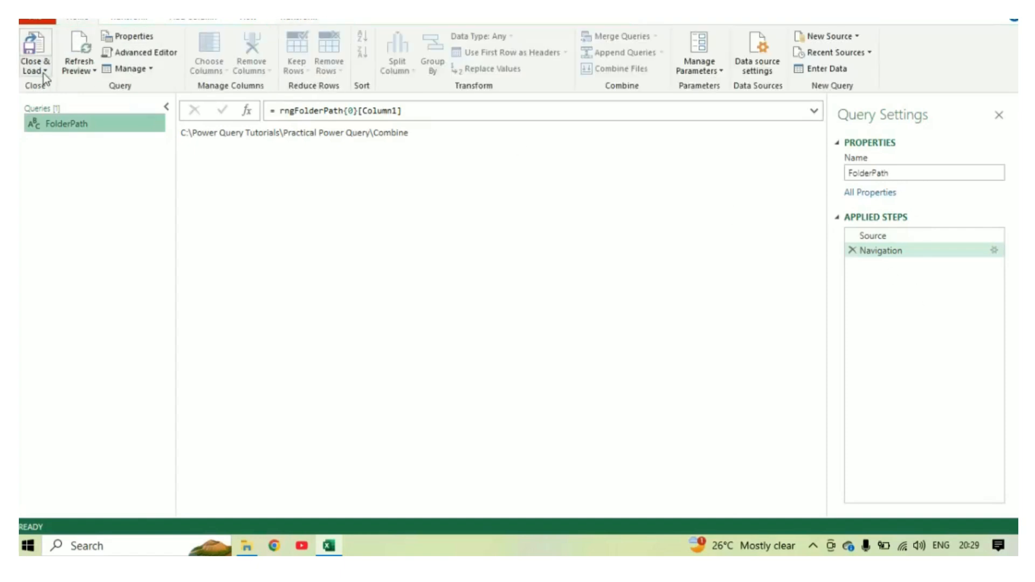
click(43, 74)
click(76, 101)
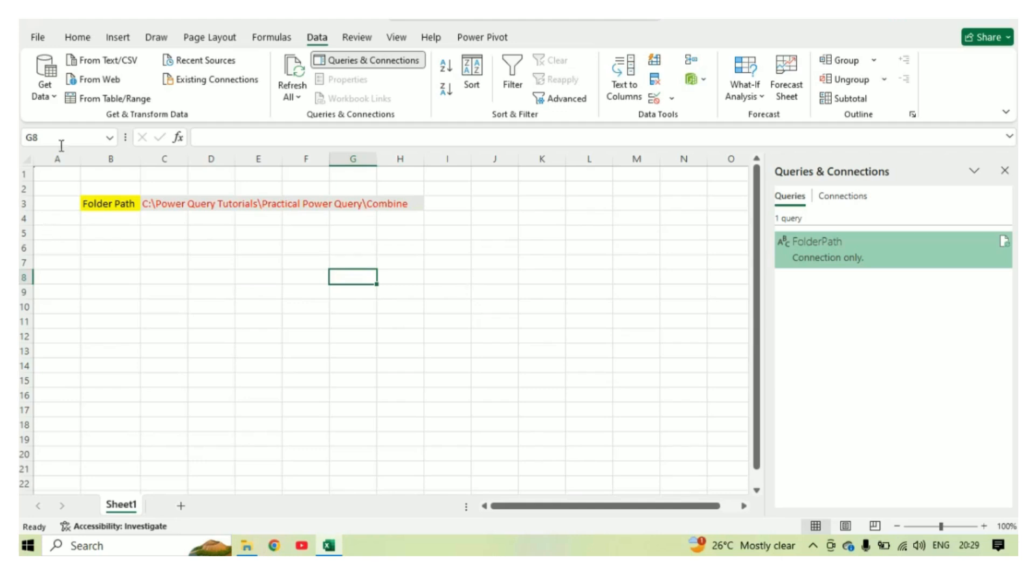
Start a new folder import from C:\Power Query Tutorials\Practical Power Query\Combine.
click(49, 97)
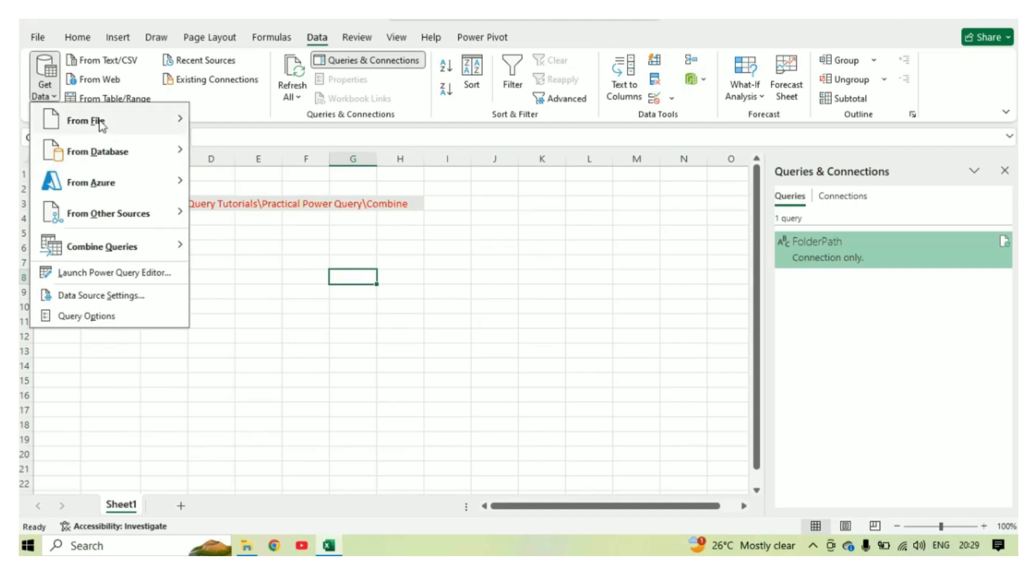
mouse_move(101, 124)
click(237, 273)
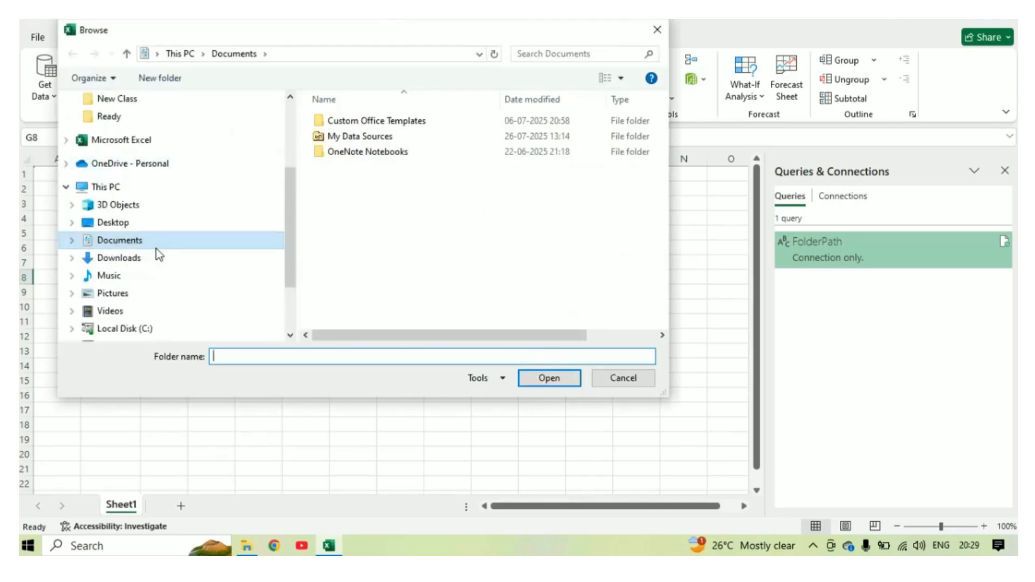
click(120, 328)
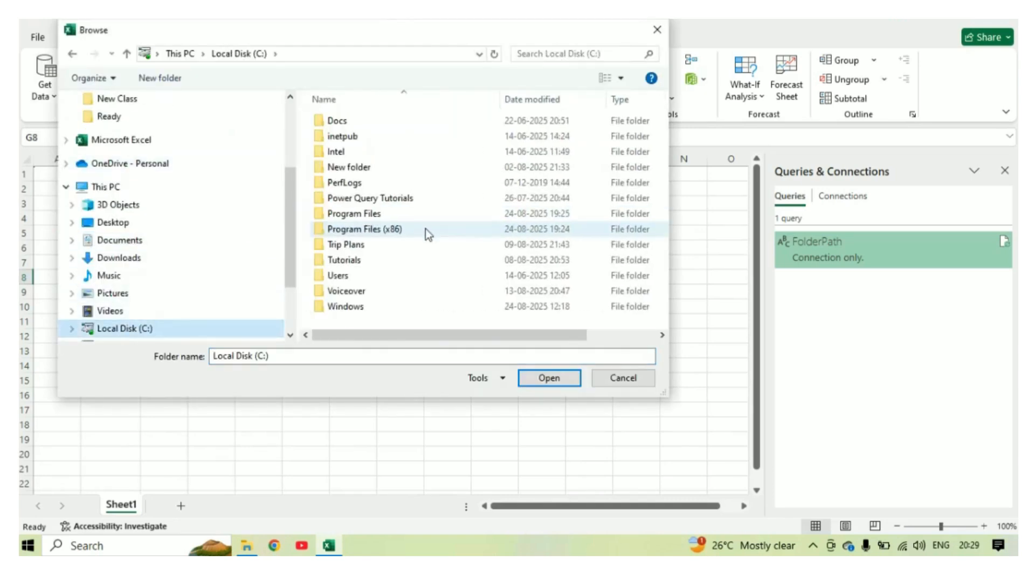
double_click(381, 198)
double_click(376, 138)
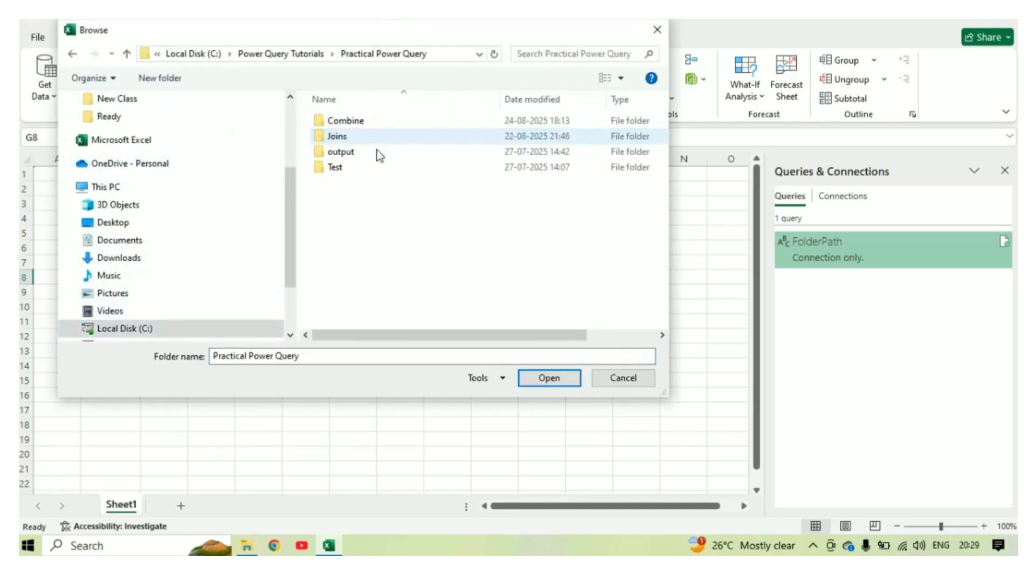
double_click(362, 123)
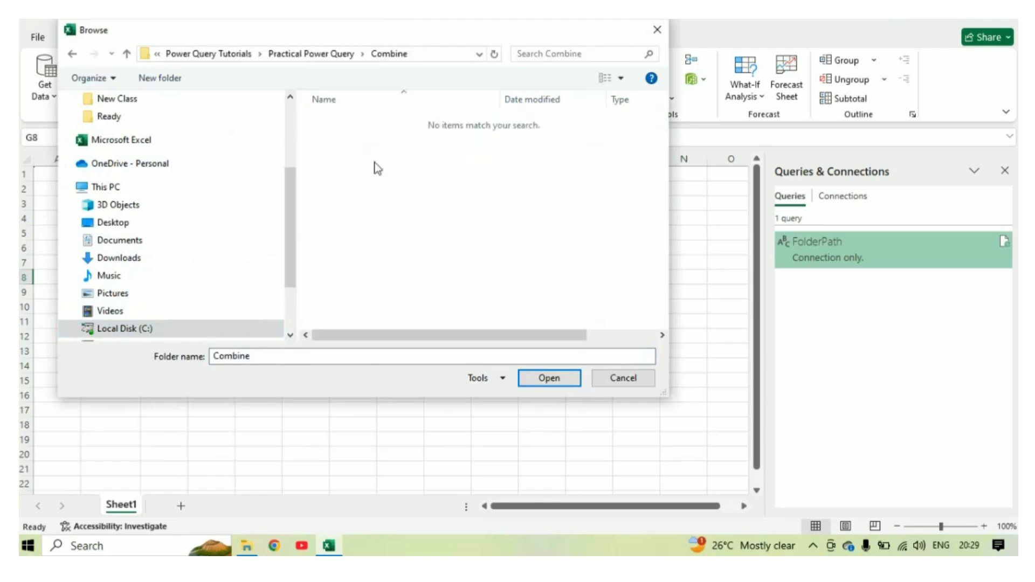
click(546, 380)
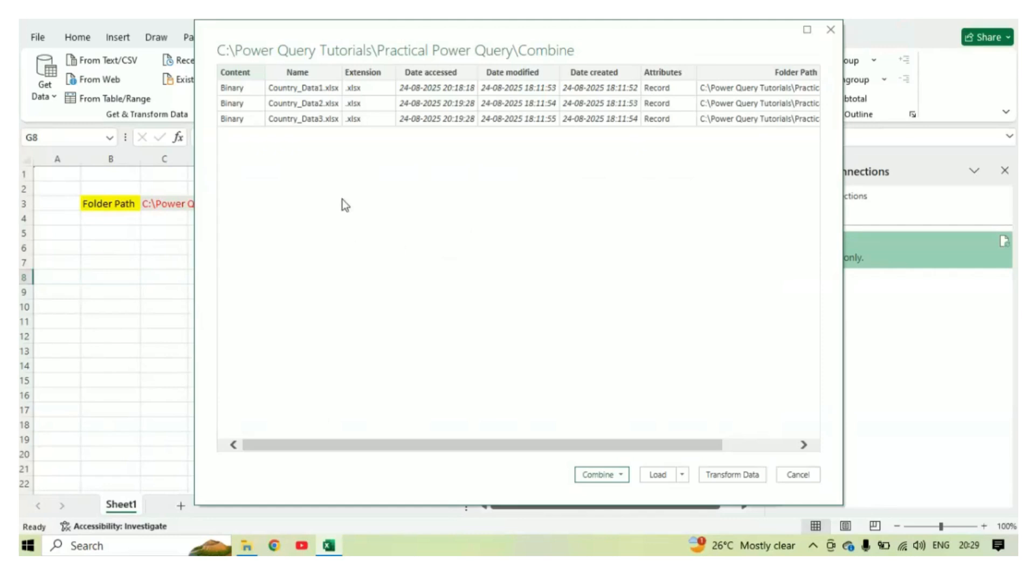
Review the folder's file list, including the Folder Path column, and choose Combine & Transform Data.
drag(345, 32, 316, 27)
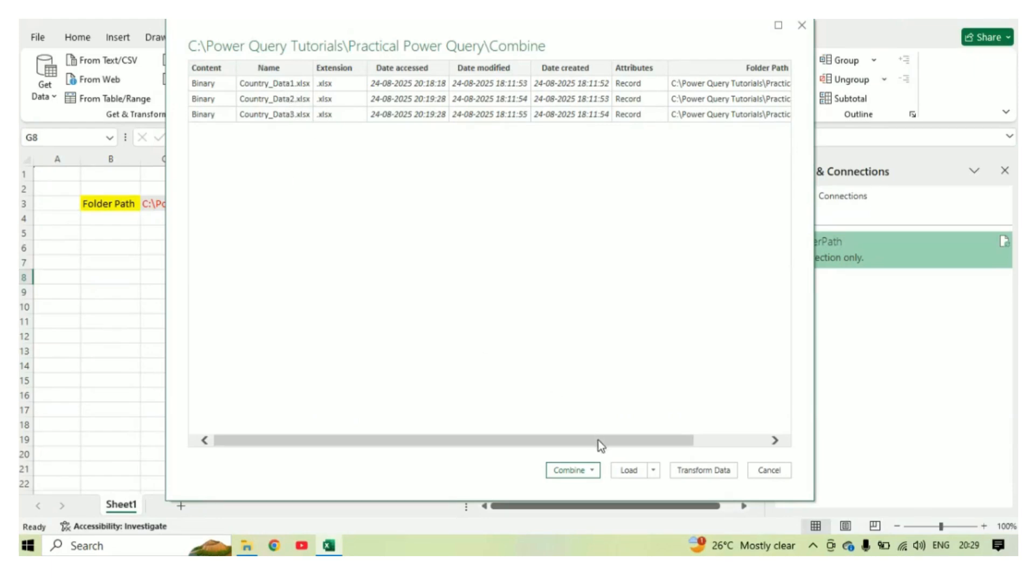
drag(598, 440, 685, 450)
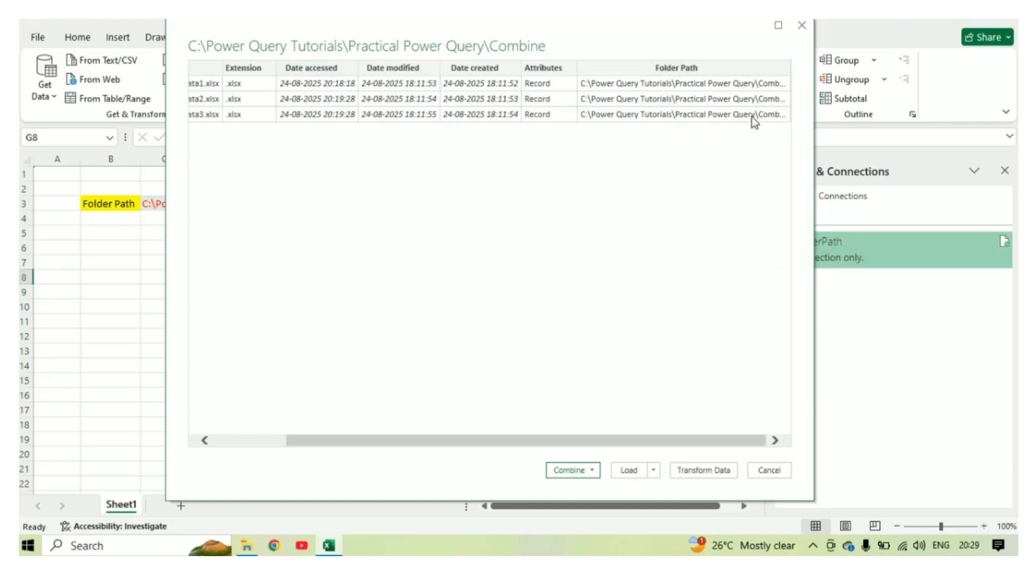
drag(713, 440, 593, 439)
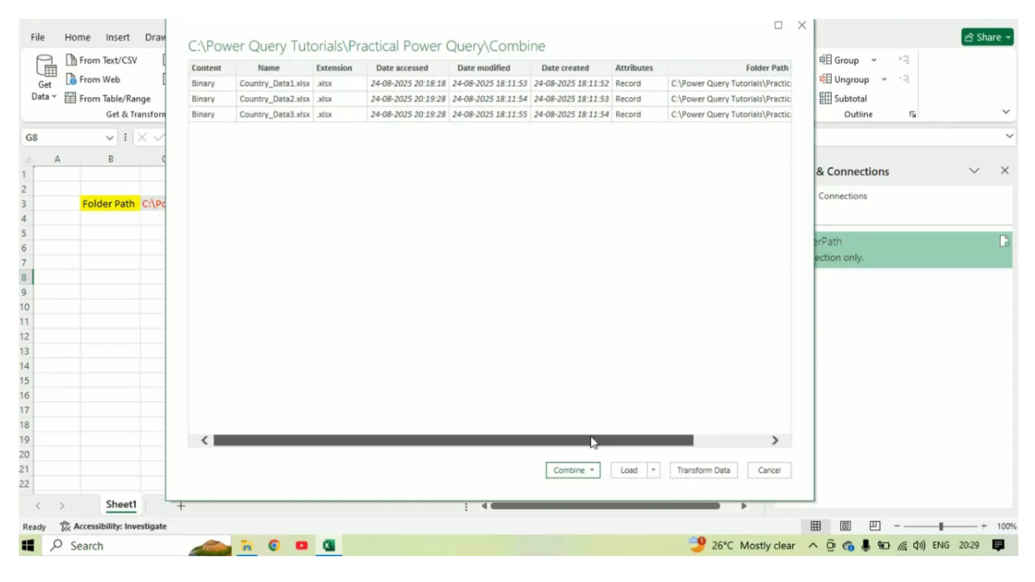
drag(525, 38, 522, 27)
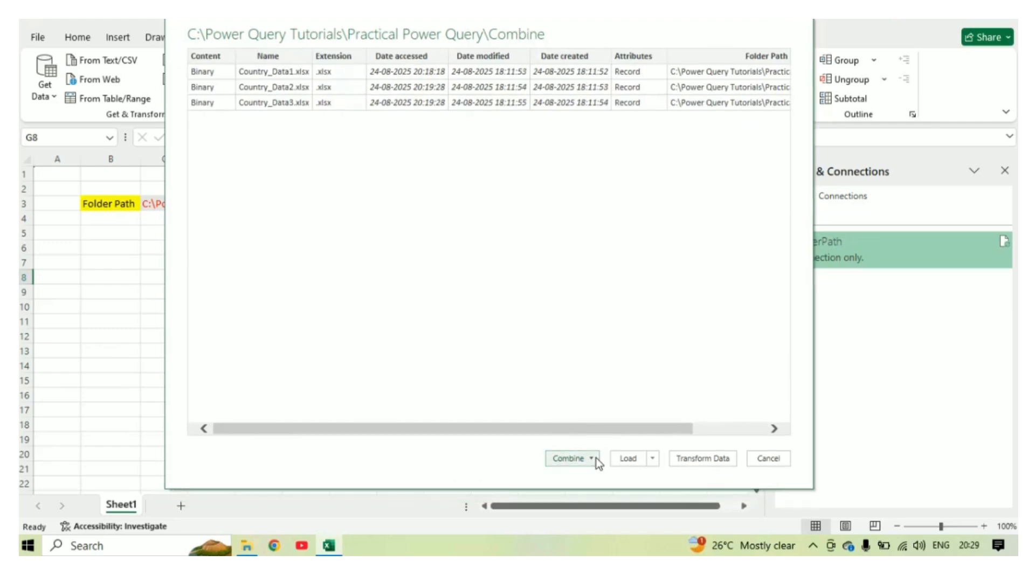
click(593, 458)
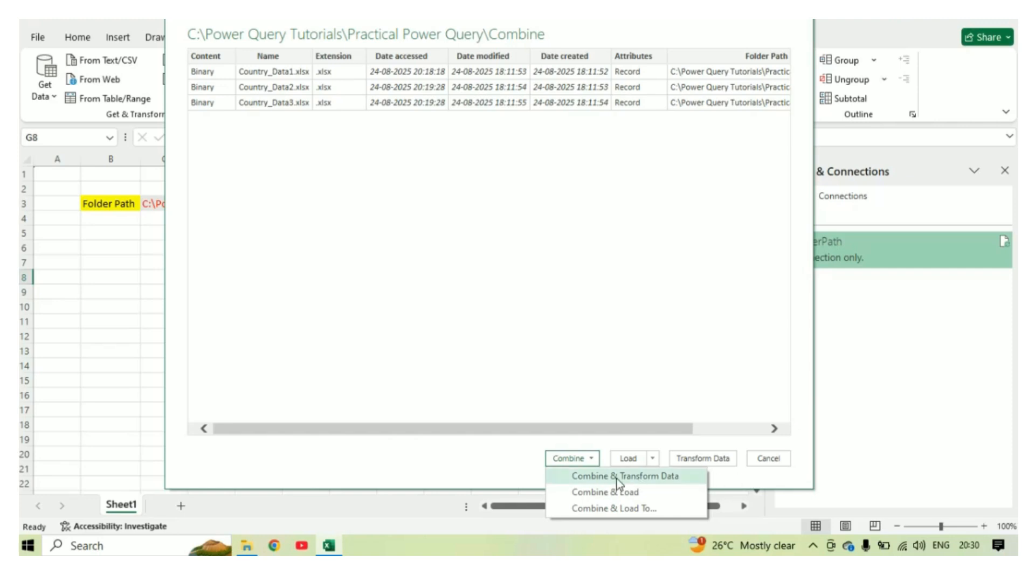
click(660, 479)
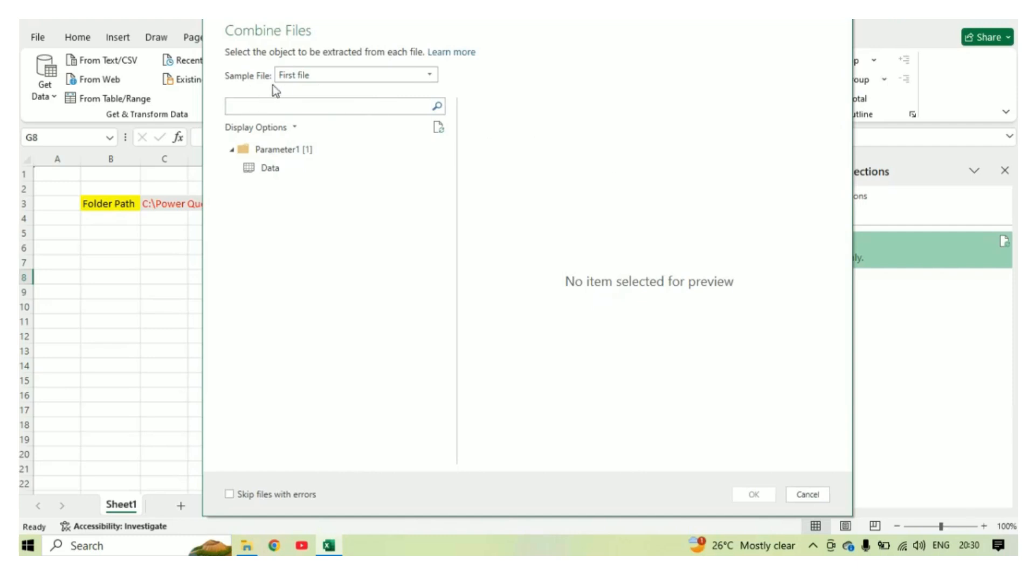
Combine the files using First file as the sample and the Data sheet as the object to extract, checking its preview.
click(329, 76)
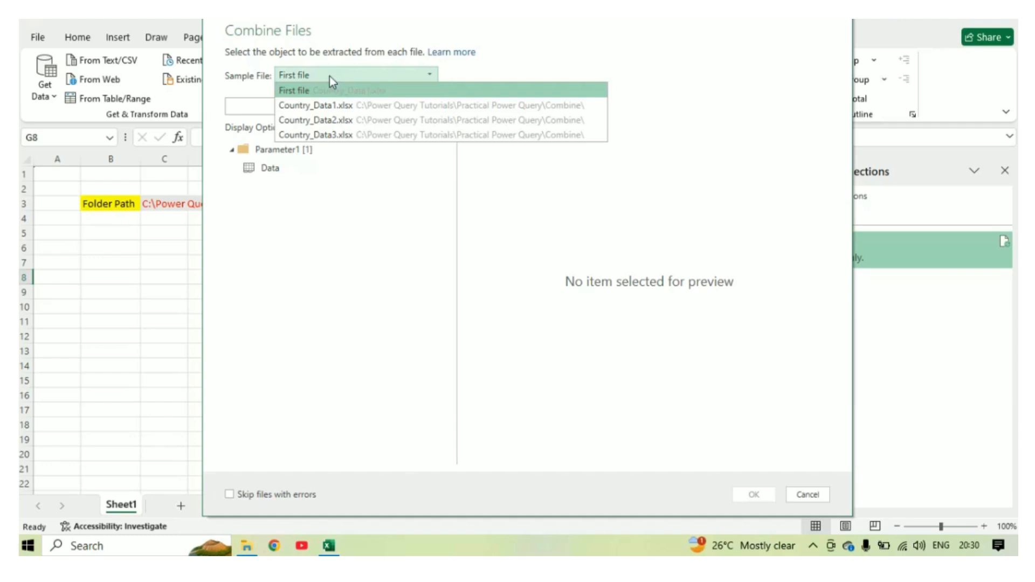
click(329, 76)
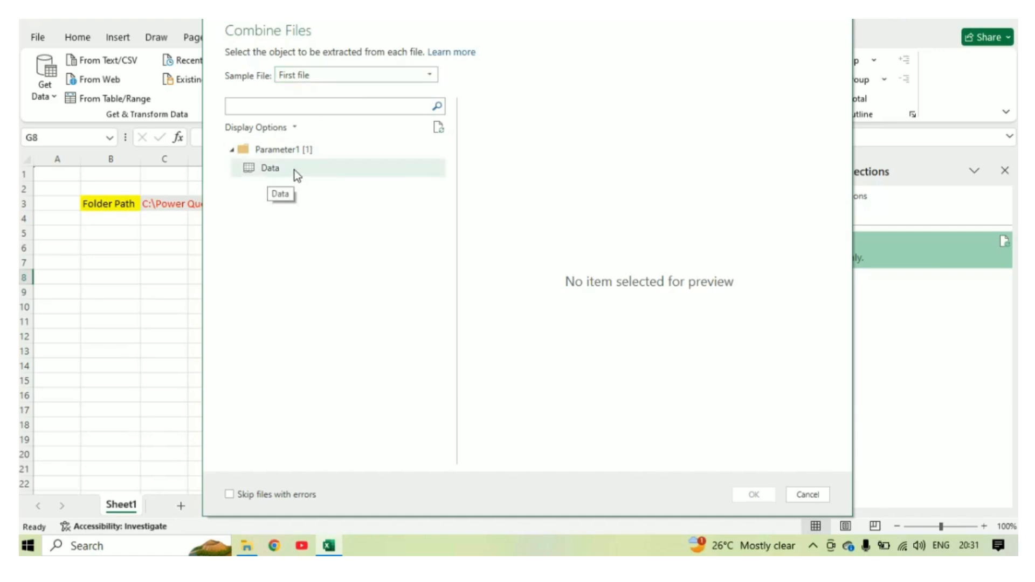
click(280, 169)
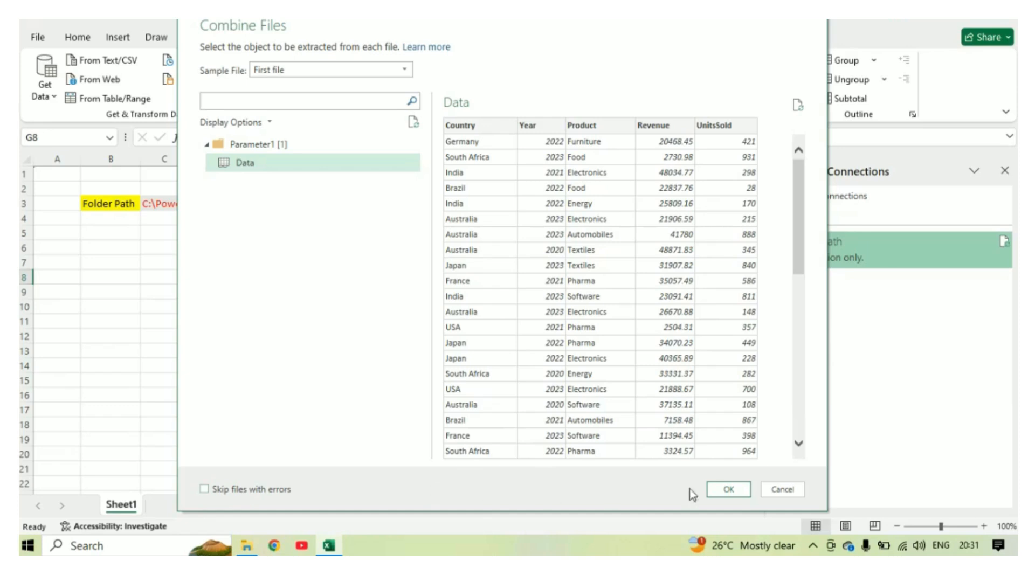
scroll(718, 362, down, 5)
scroll(718, 362, up, 5)
scroll(718, 362, down, 5)
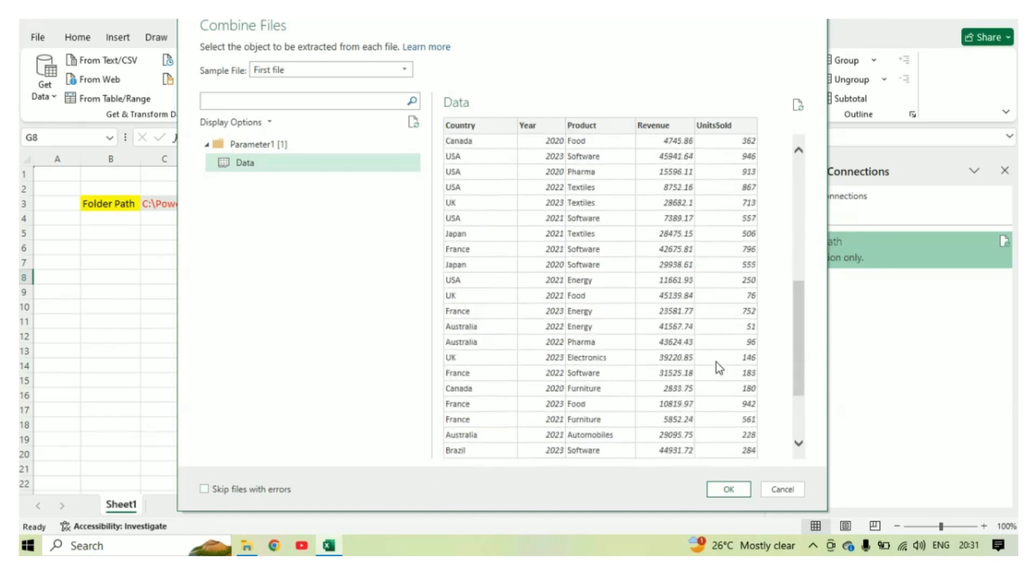
scroll(716, 362, up, 6)
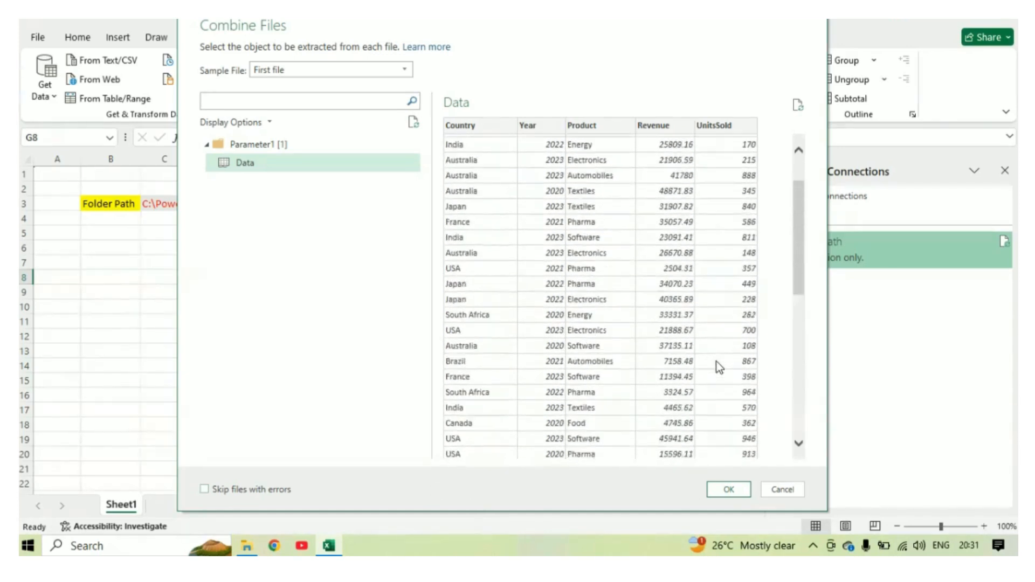
scroll(716, 361, up, 2)
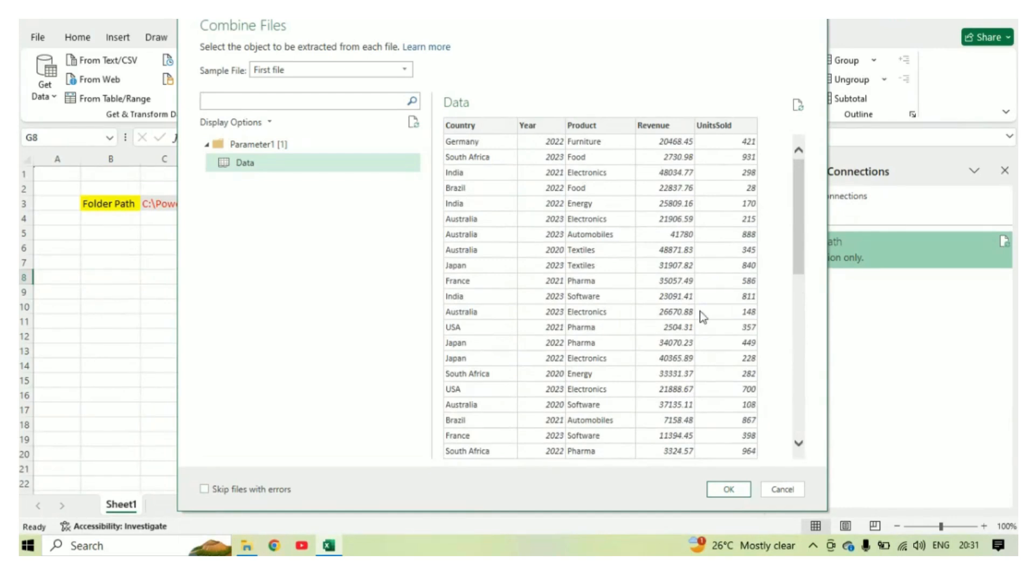
click(712, 488)
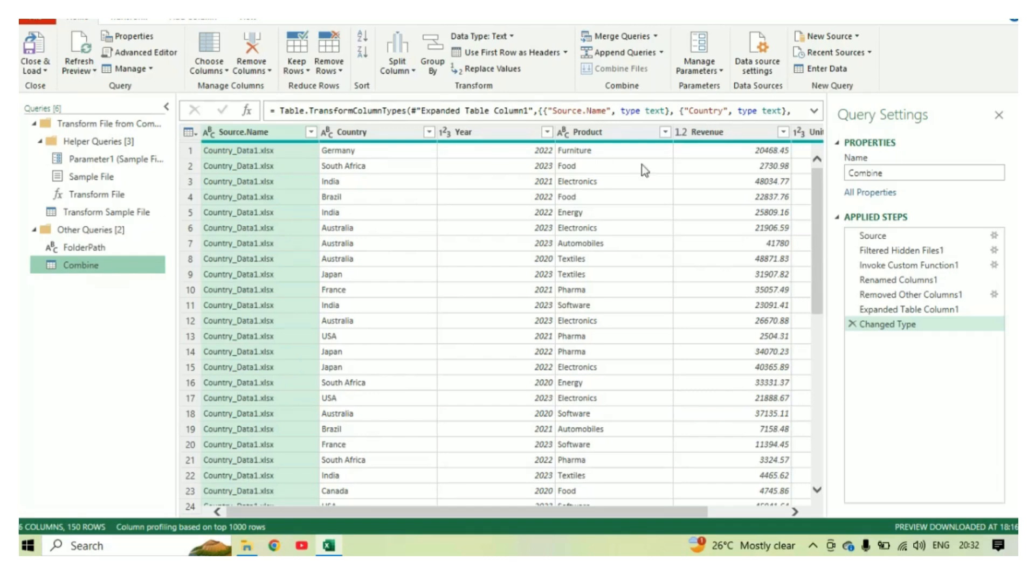
Examine the combined rows from the source files and the value returned by the FolderPath query.
scroll(500, 283, down, 6)
scroll(502, 278, down, 20)
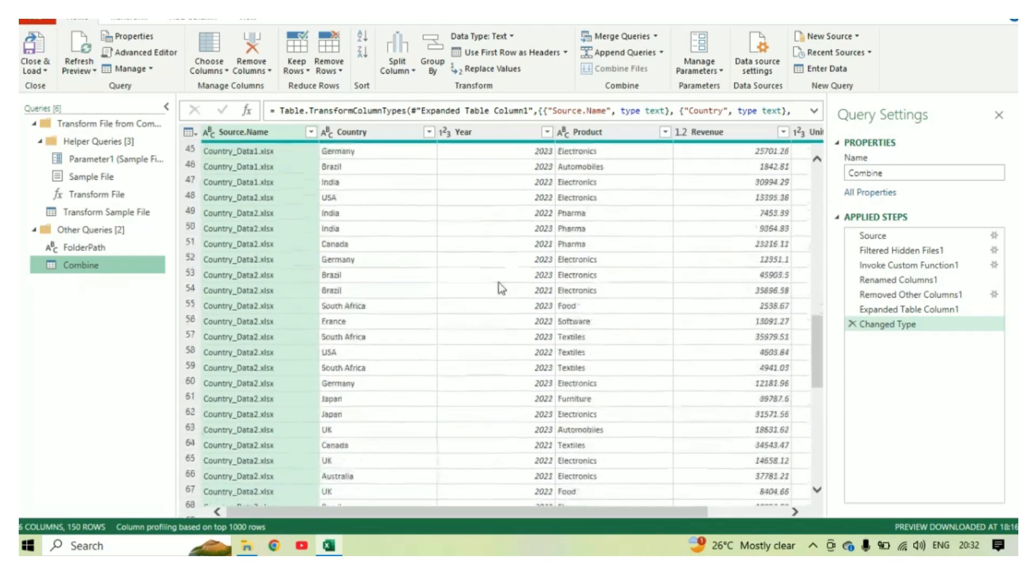
scroll(472, 325, up, 17)
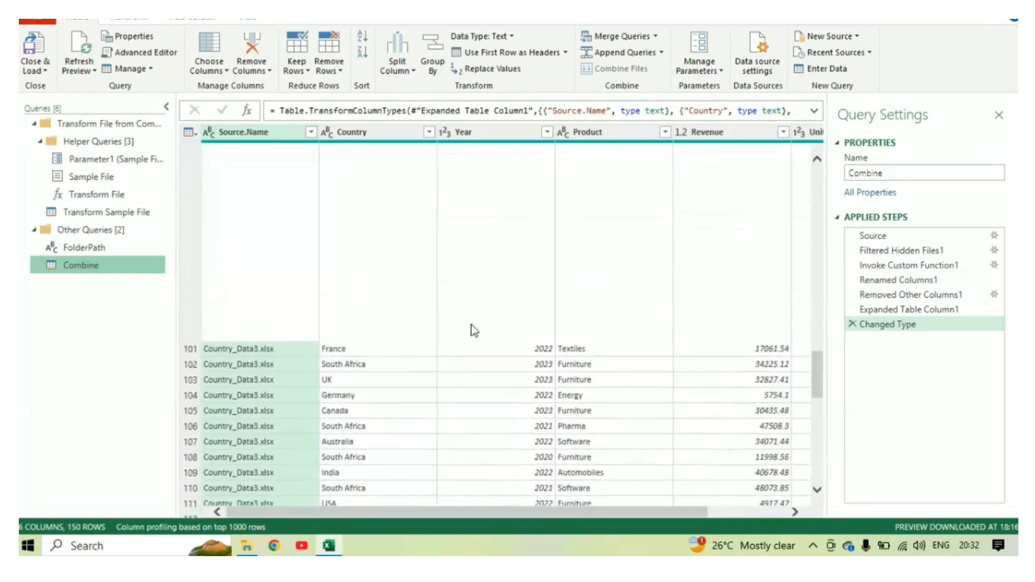
scroll(471, 324, up, 9)
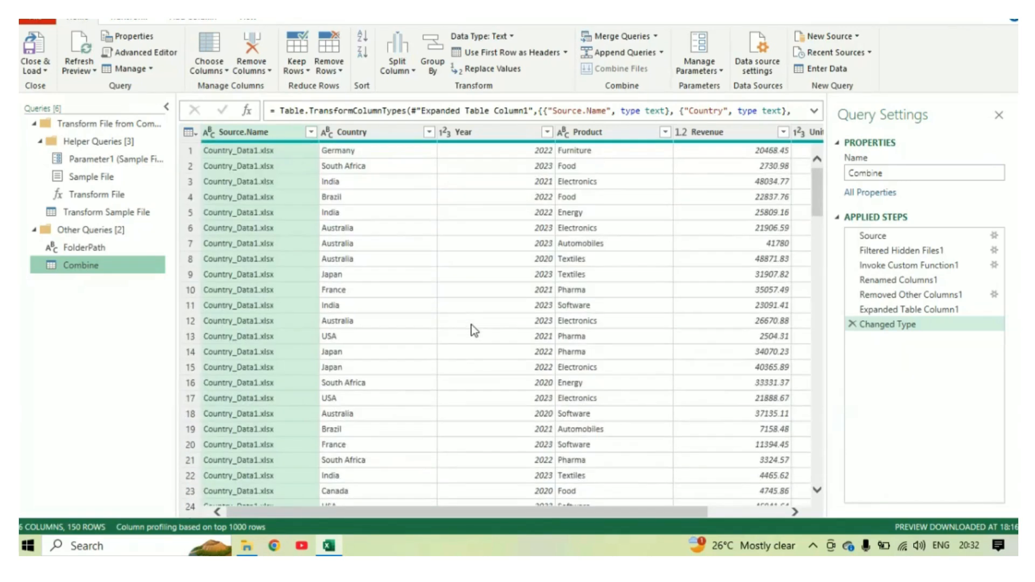
click(84, 248)
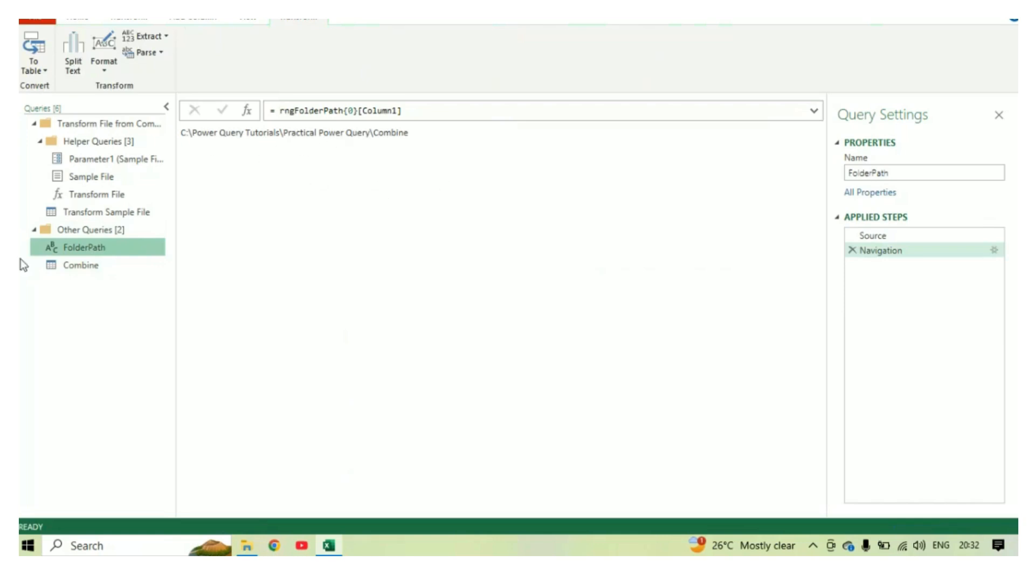
Replace the hardcoded path in the Combine query's Source step with the query reference, giving Folder.Files(FolderPath).
ctrl+click(86, 268)
click(88, 270)
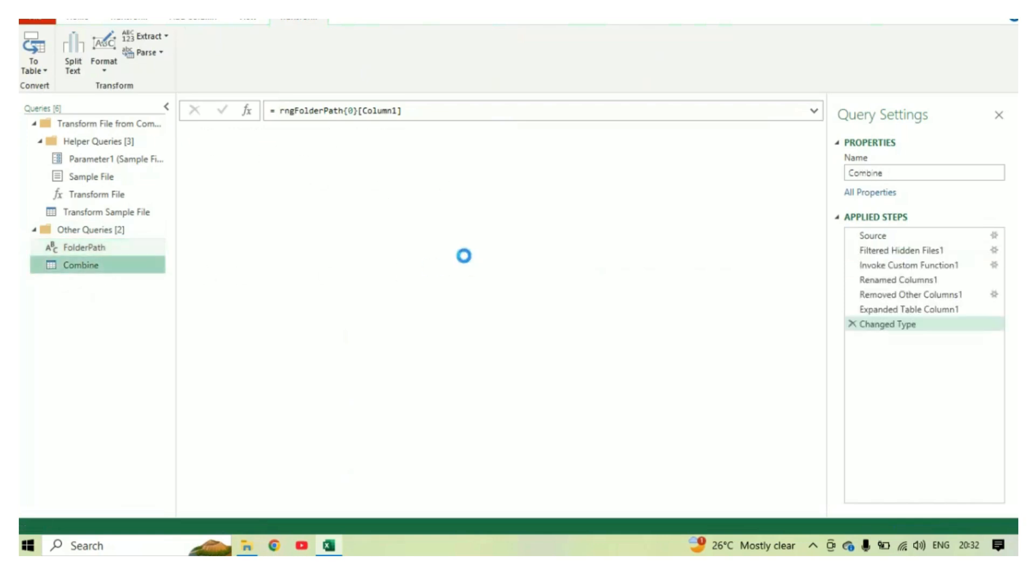
click(849, 233)
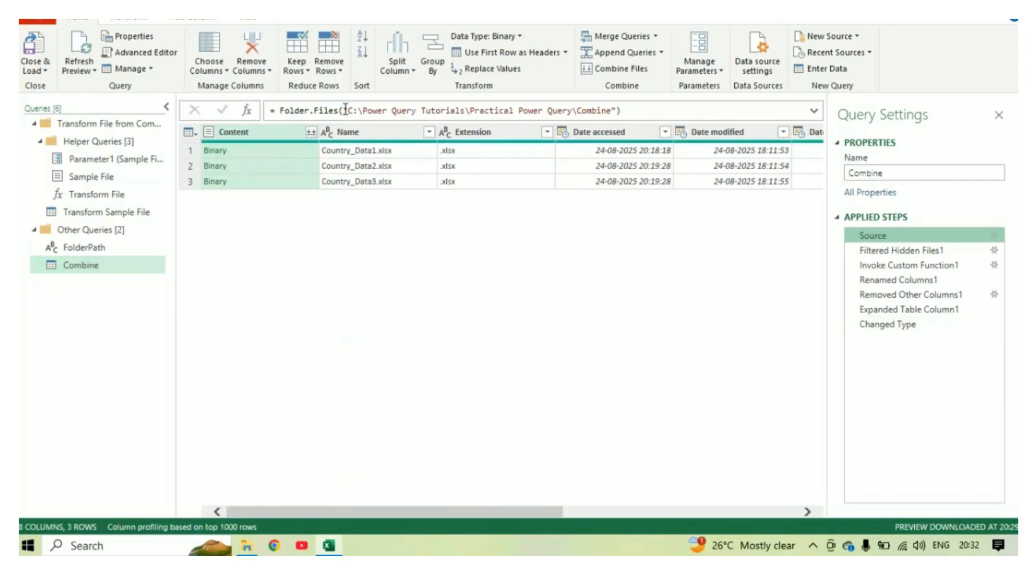
drag(345, 109, 617, 110)
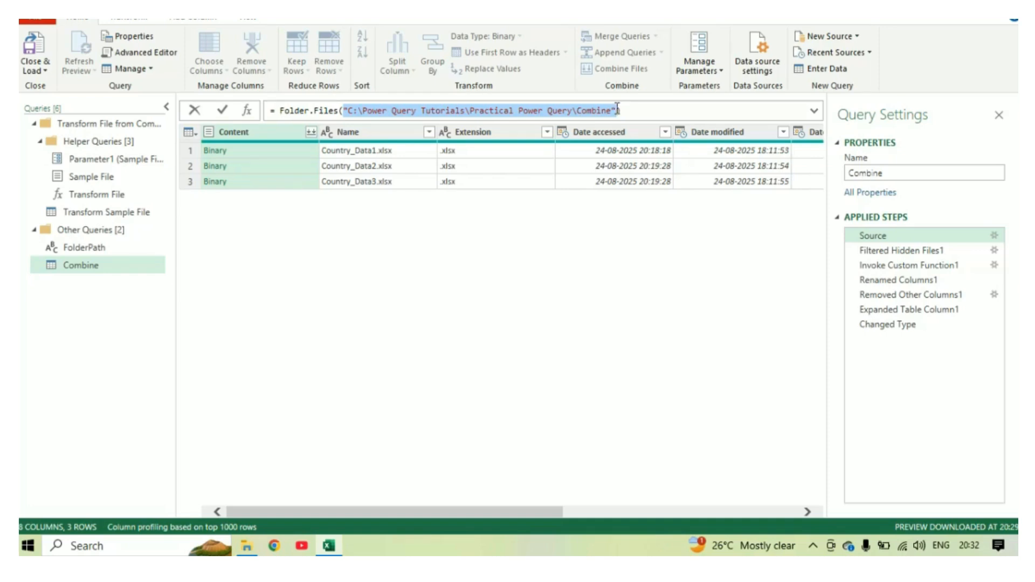
click(501, 303)
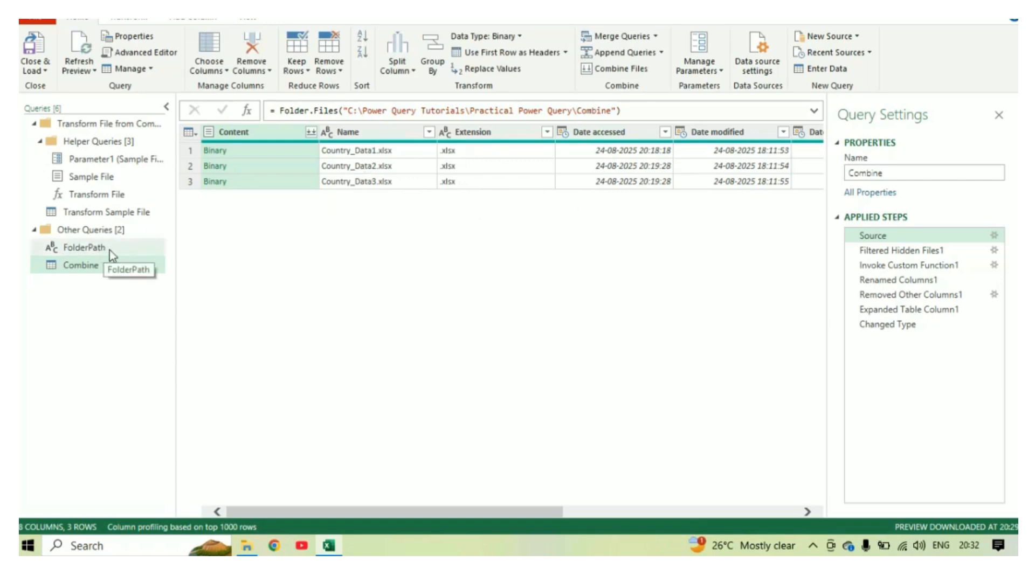
drag(341, 111, 618, 111)
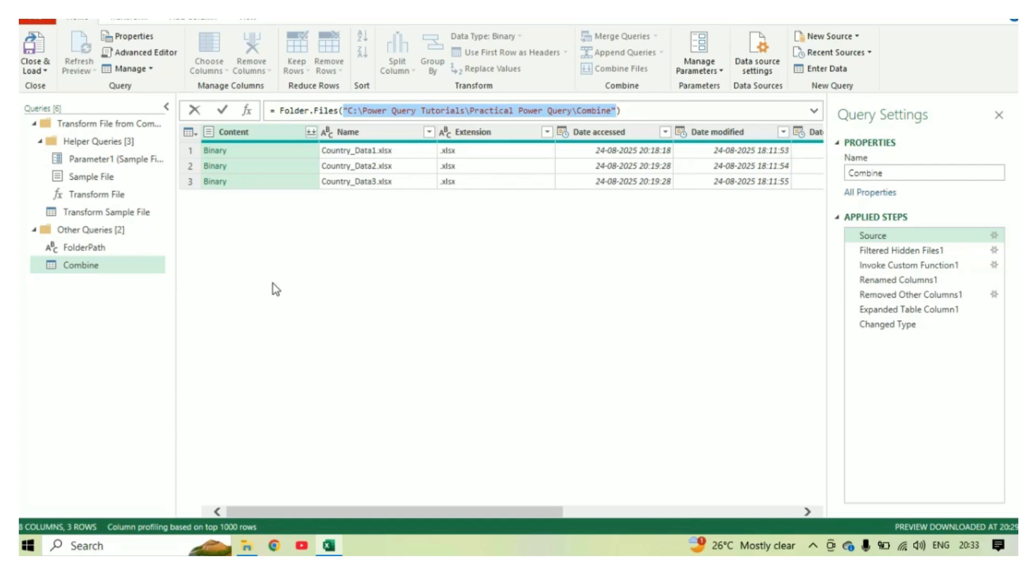
key(BackSpace)
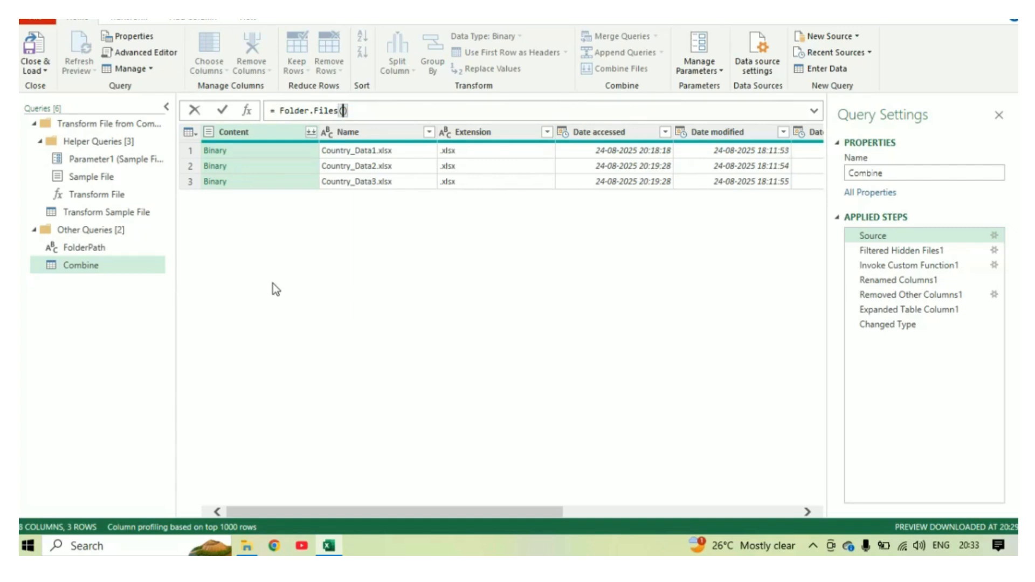
text(Folder)
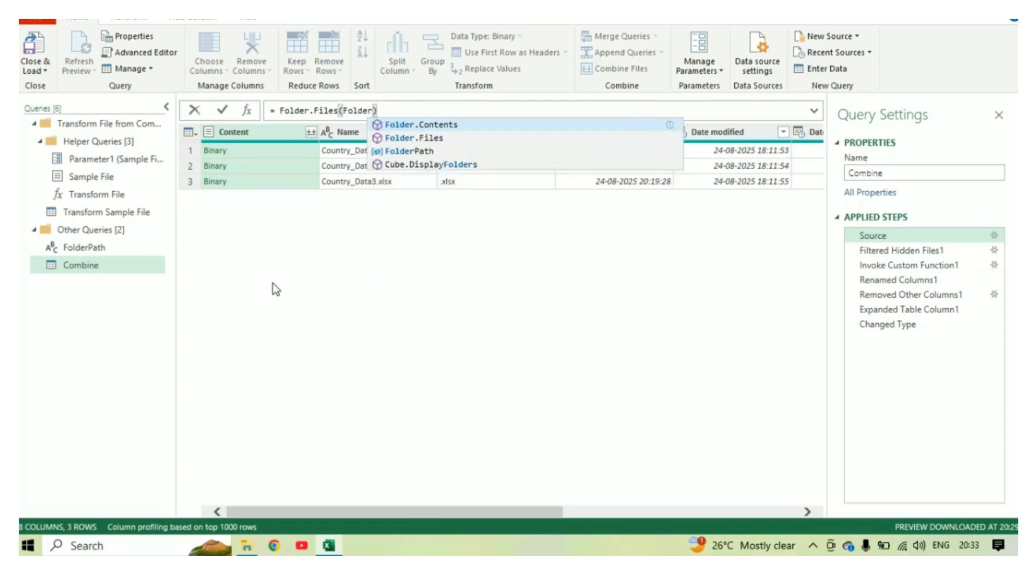
click(431, 154)
key(Return)
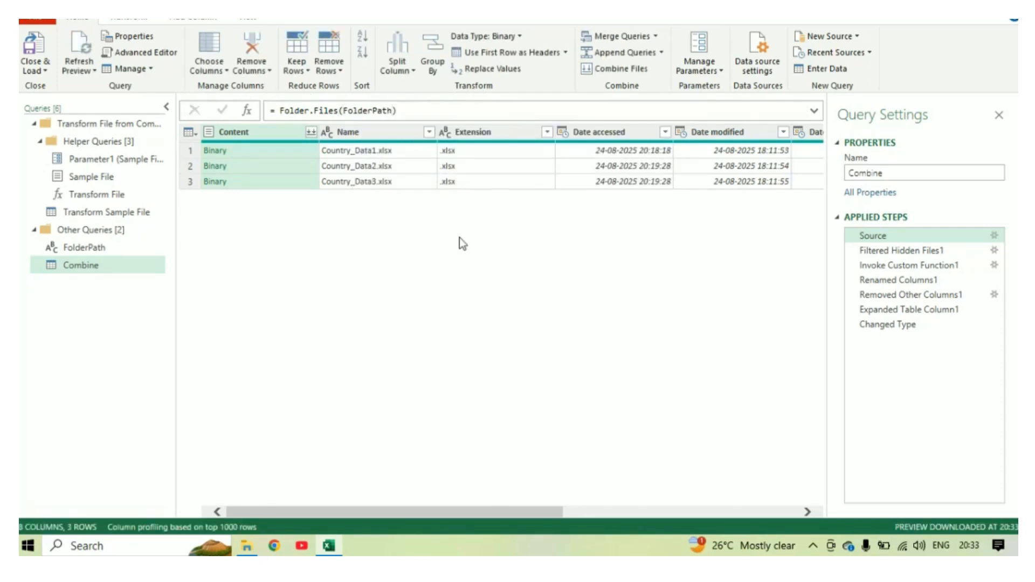
Check the Combine query's Filtered Hidden Files1 and Source steps, the FolderPath value, and the final combined table.
click(889, 250)
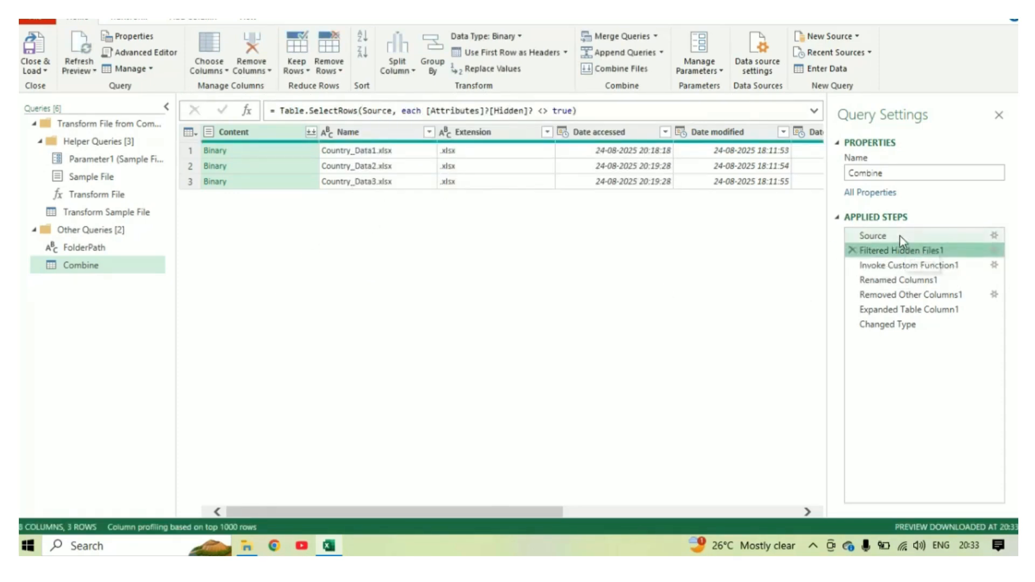
click(873, 235)
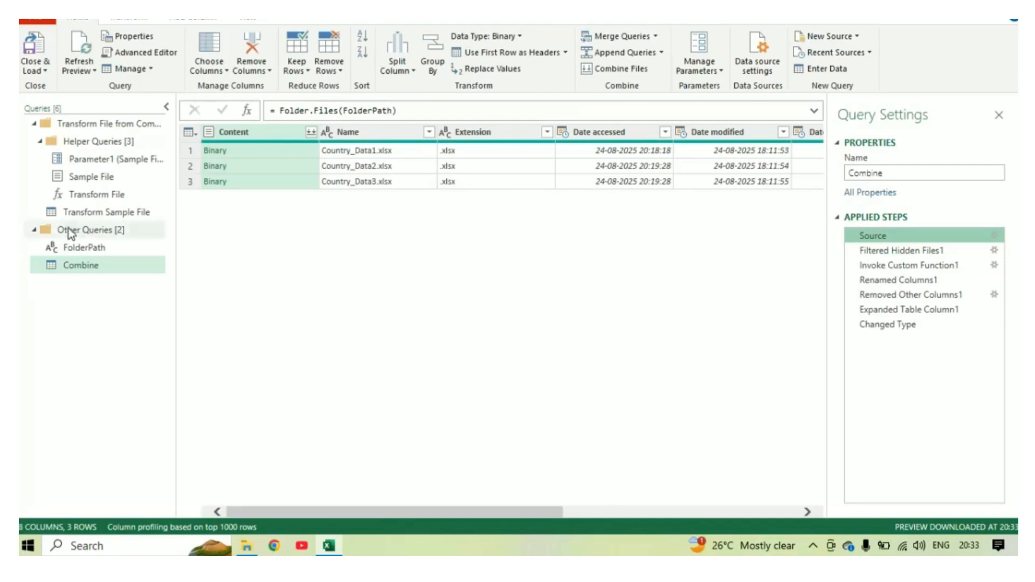
click(81, 250)
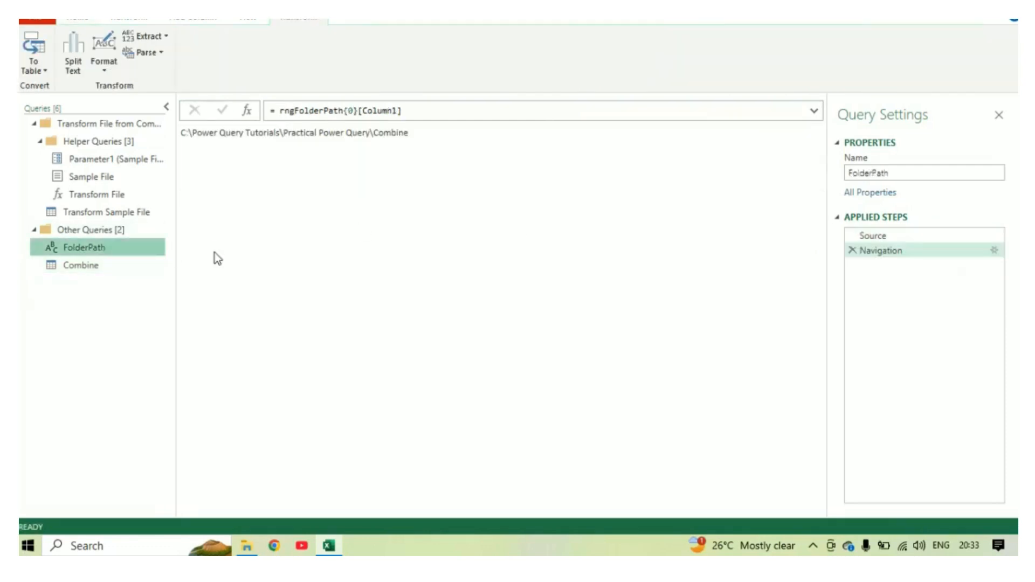
click(102, 263)
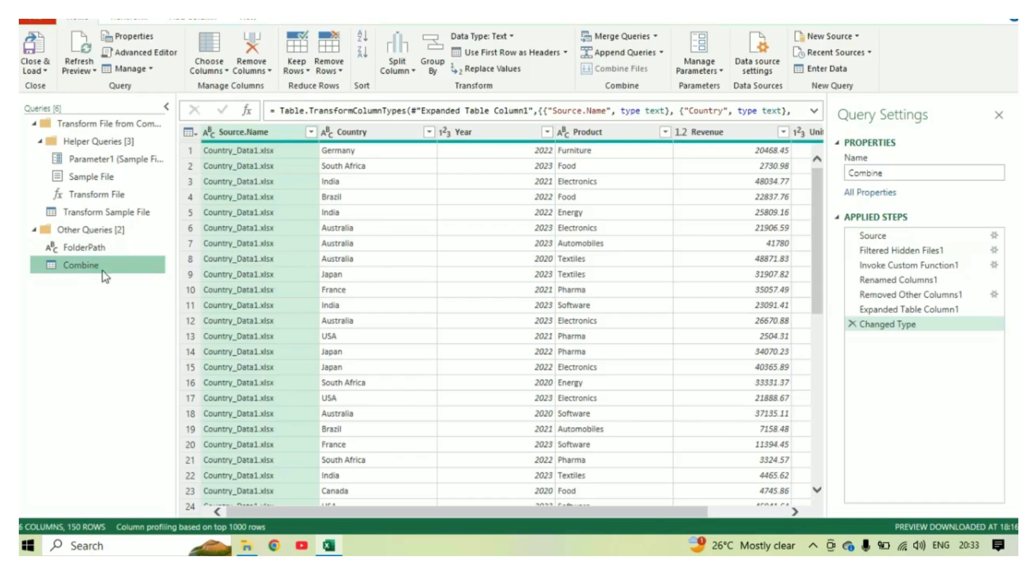
Compare the path returned by the FolderPath query with the FolderPath reference in the Combine query's Source step.
click(82, 247)
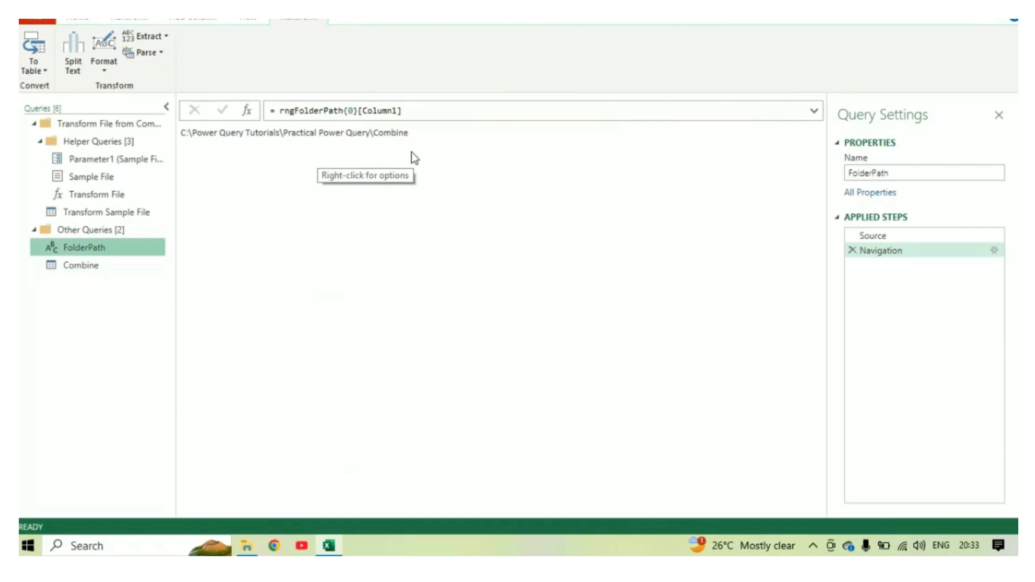
click(118, 268)
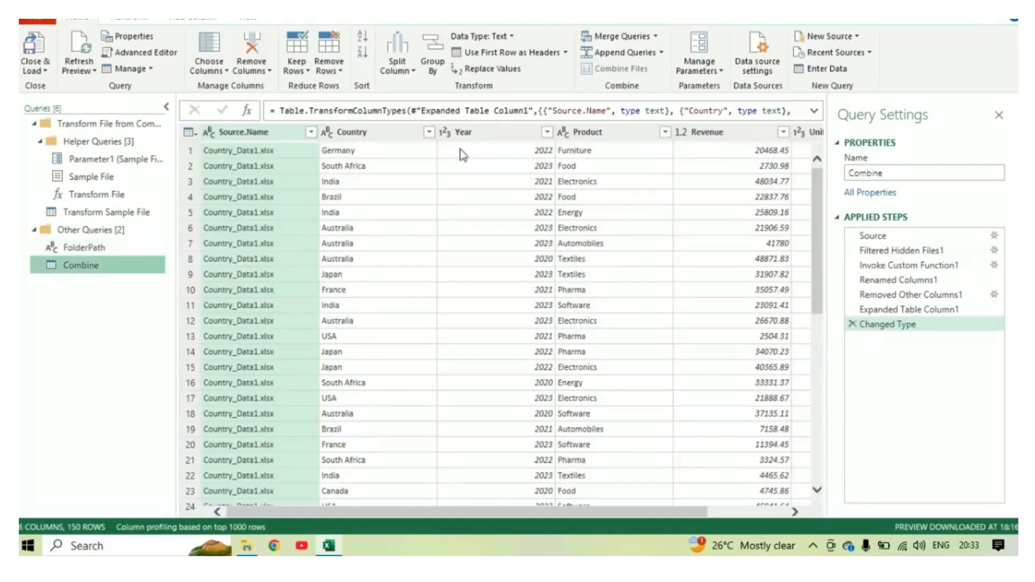
click(876, 237)
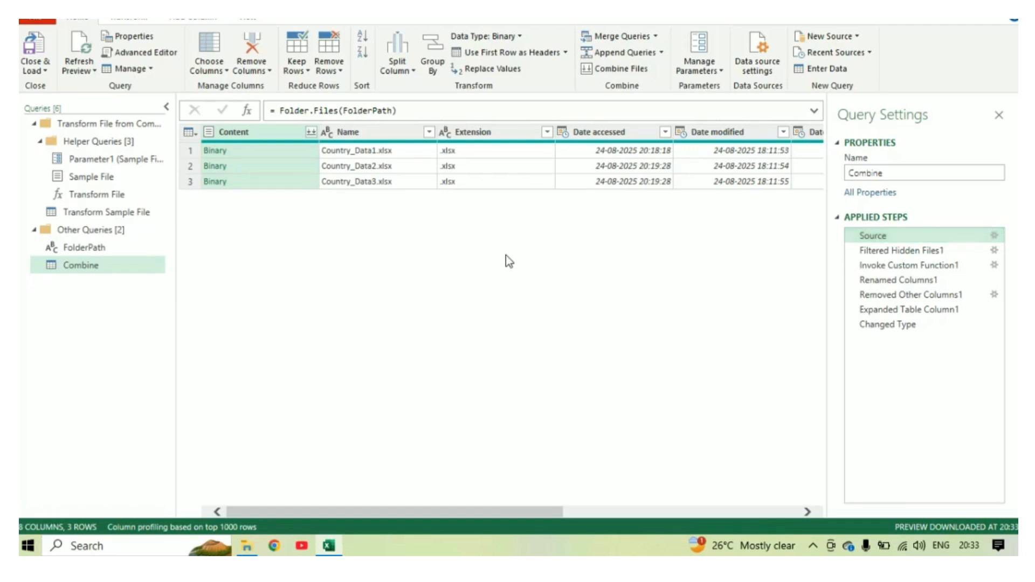
Close the Power Query Editor and load the queries to the workbook as Only Create Connection.
click(43, 70)
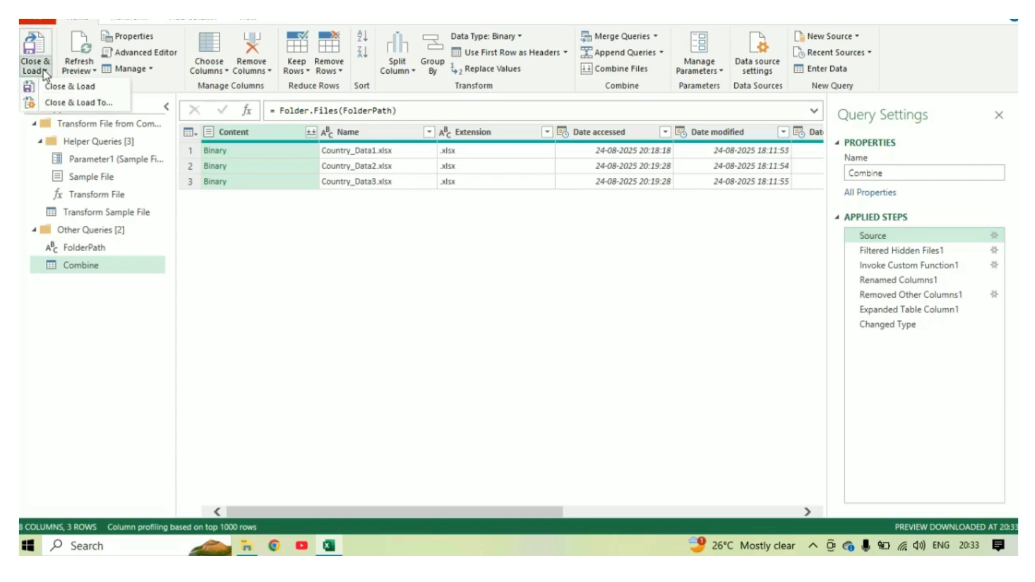
click(56, 107)
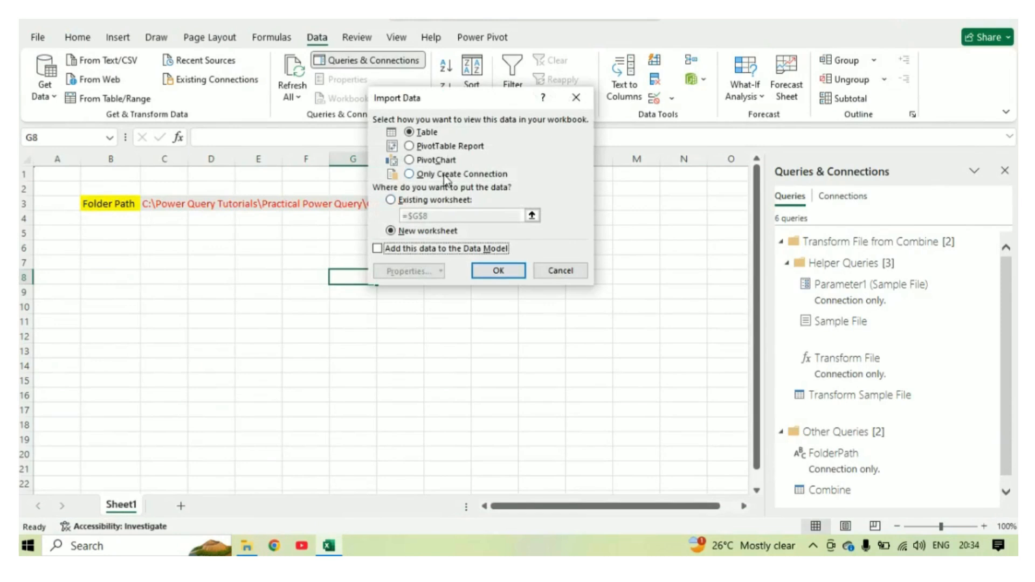
click(446, 176)
key(Return)
click(339, 235)
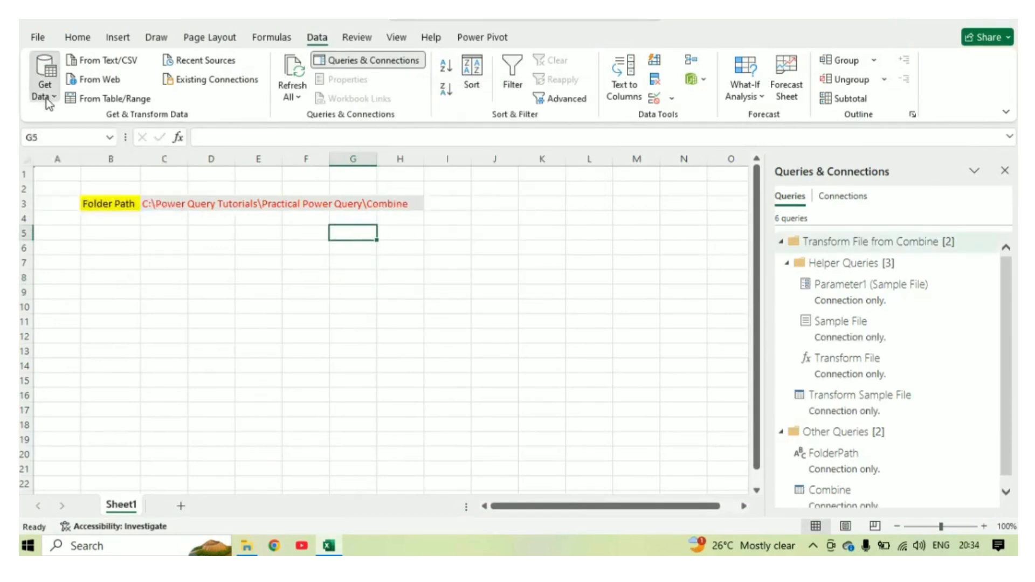
Review the security settings and the global and current-workbook privacy level settings in Query Options.
click(46, 98)
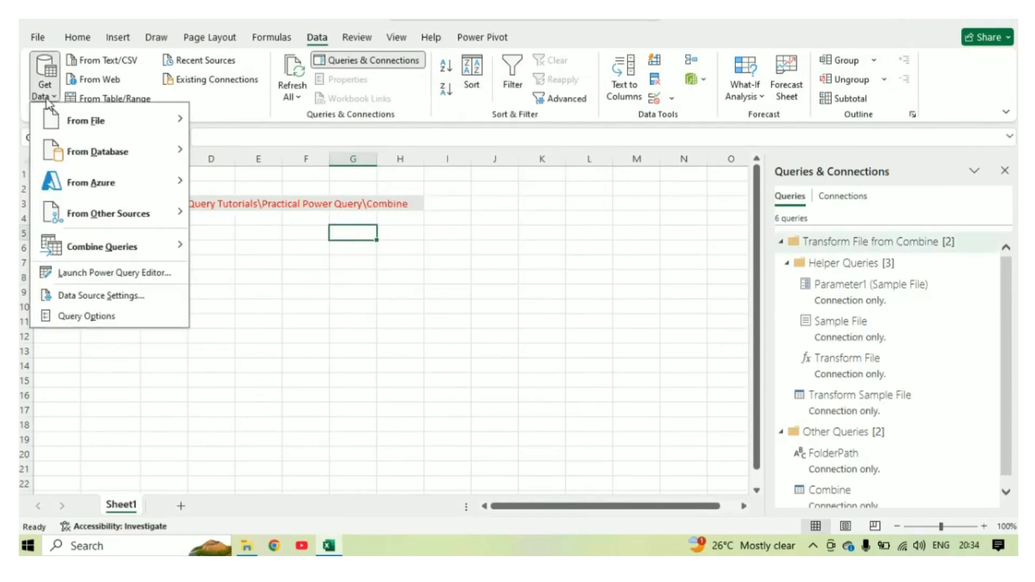
click(87, 316)
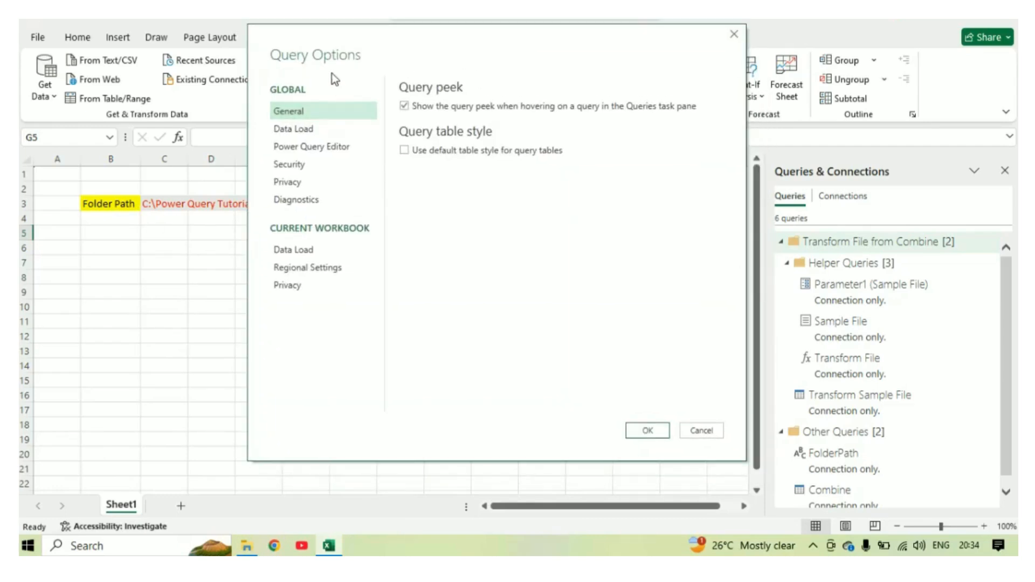
click(297, 164)
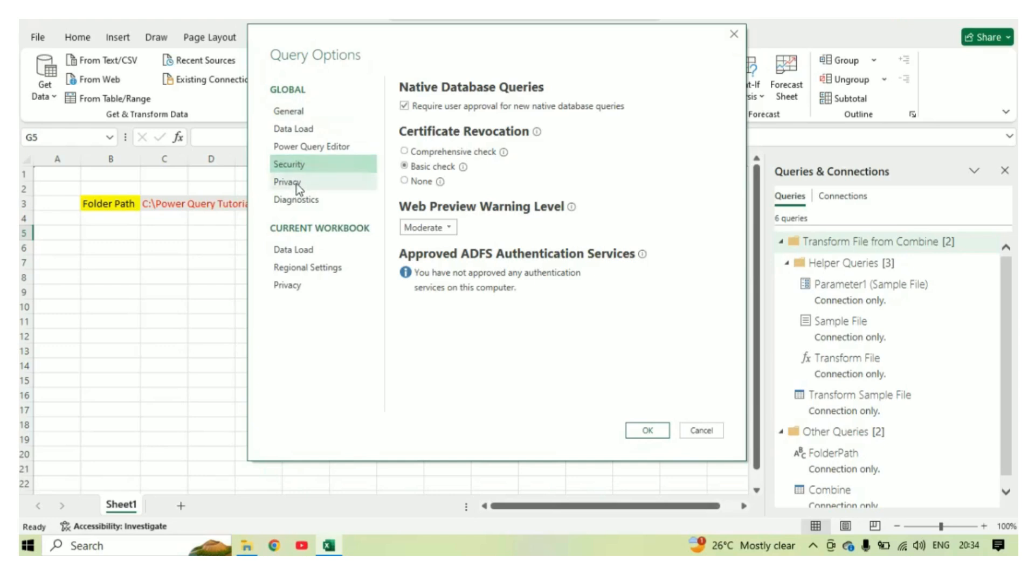
click(297, 184)
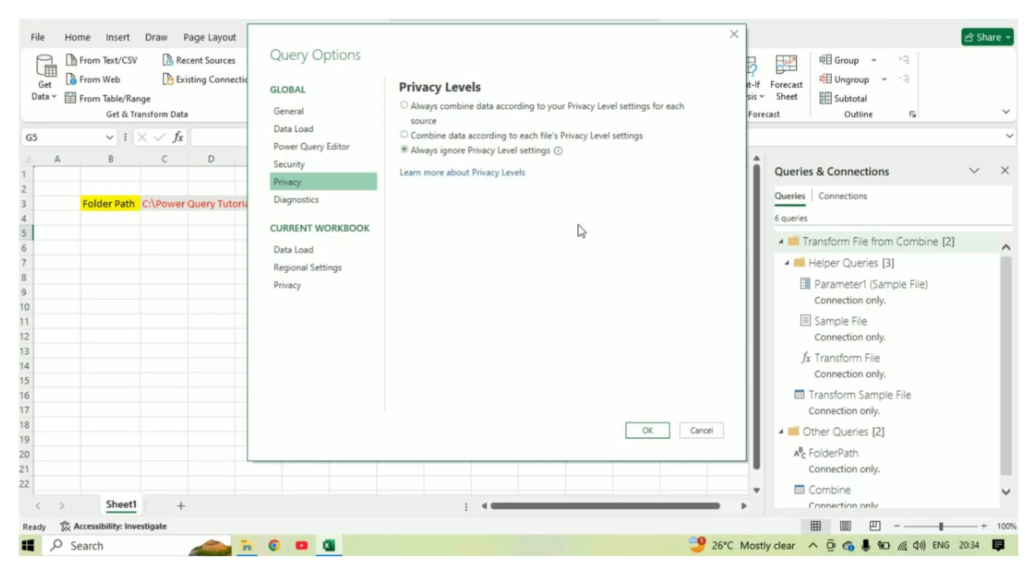
drag(523, 65, 532, 51)
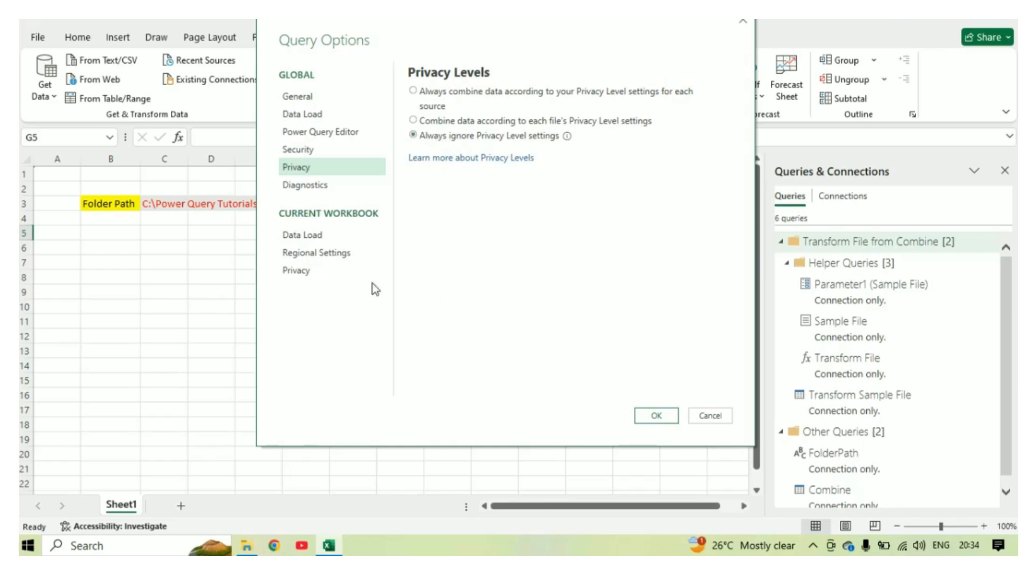
click(309, 266)
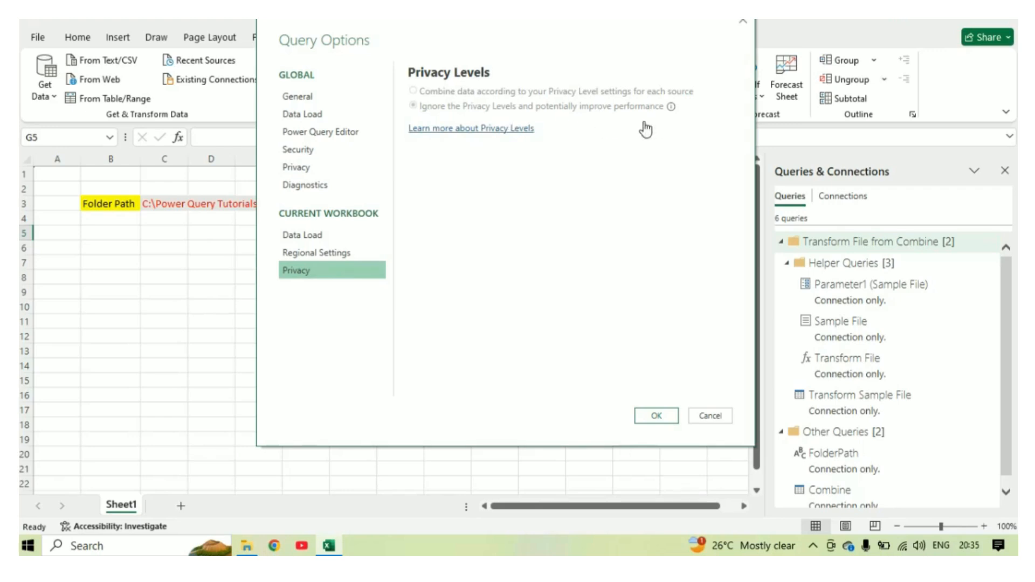
click(656, 416)
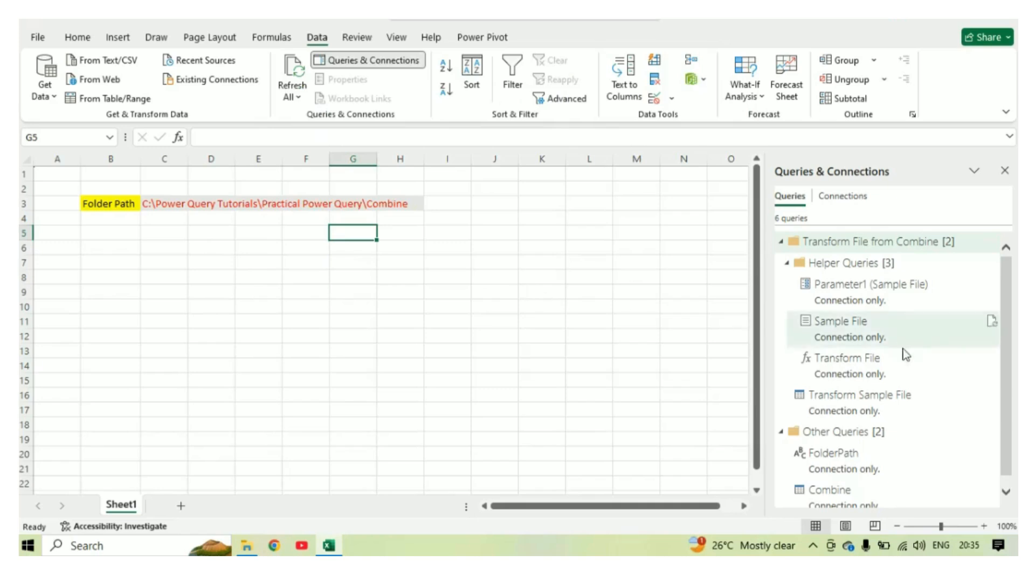
Reopen the Combine query in the Power Query Editor, look through its combined rows, and close and load it.
scroll(903, 351, down, 1)
double_click(808, 490)
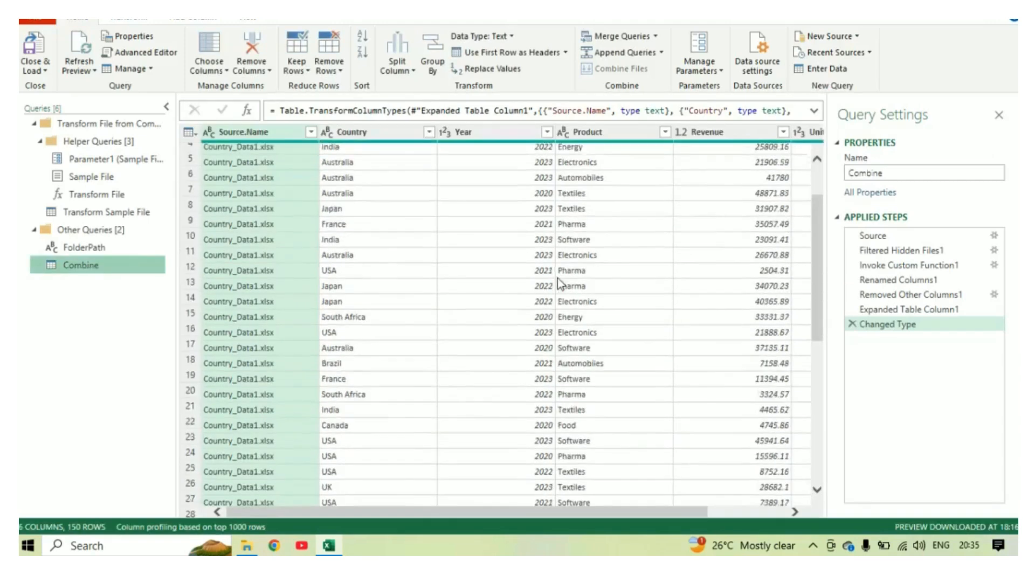
scroll(559, 277, down, 2)
scroll(560, 274, up, 4)
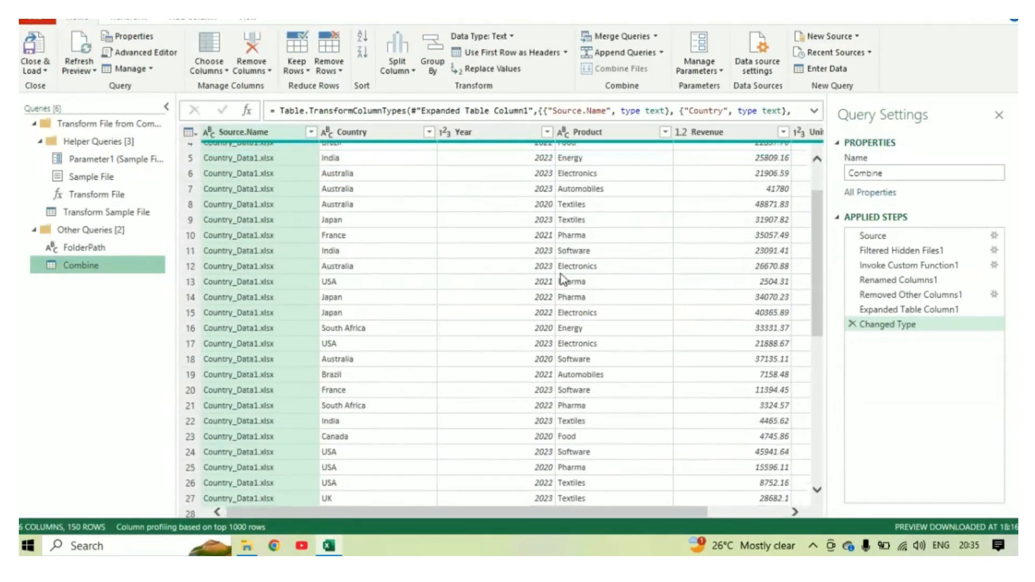
click(35, 72)
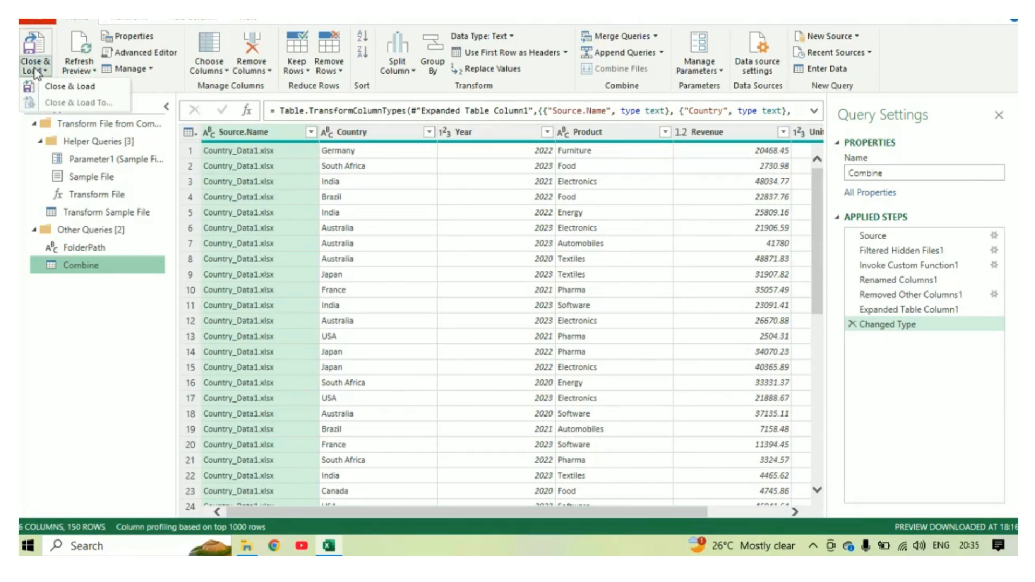
click(85, 87)
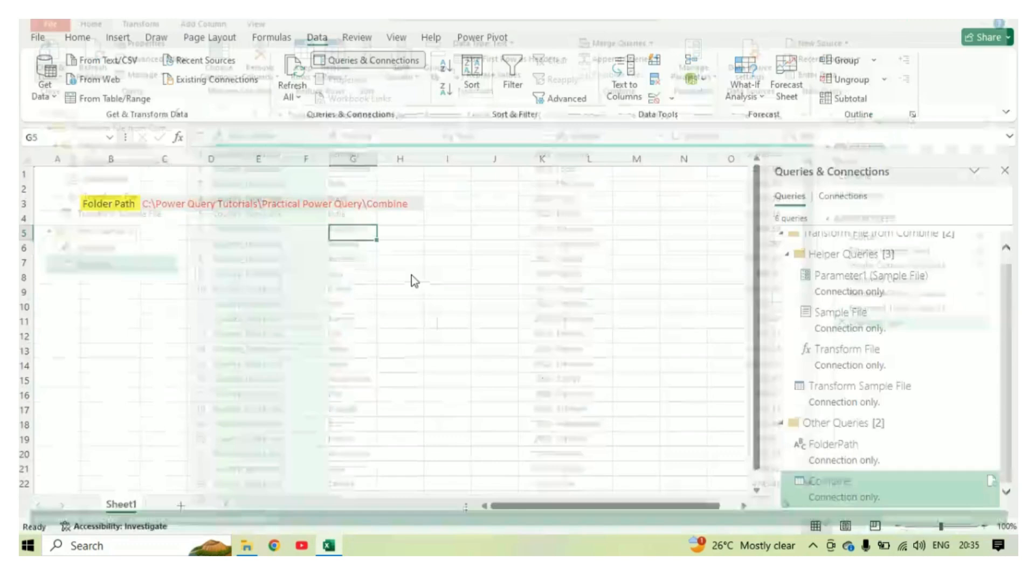
Preview the Combine query's data, columns and load status from the workbook's query list.
click(536, 276)
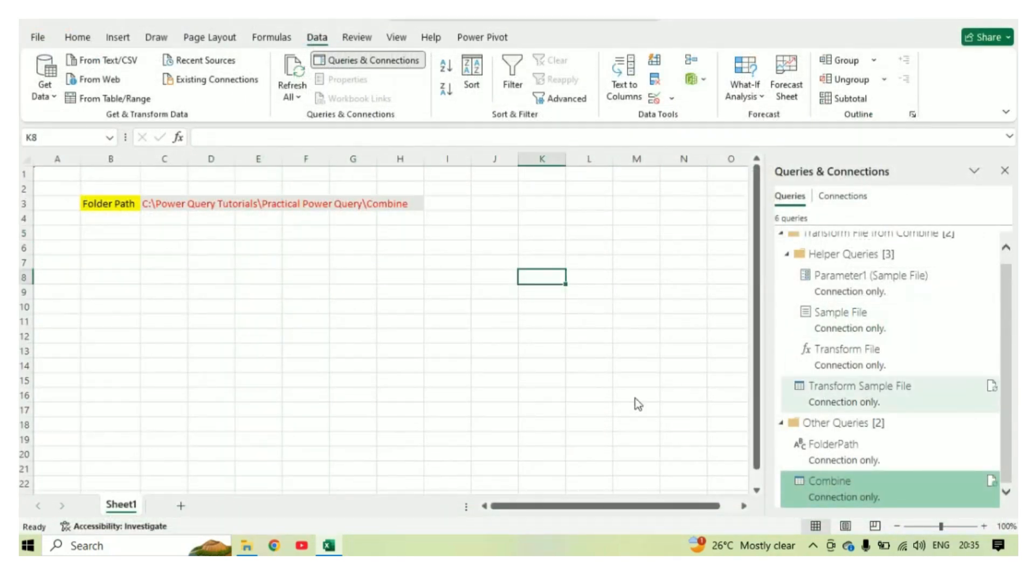
mouse_move(866, 393)
click(300, 346)
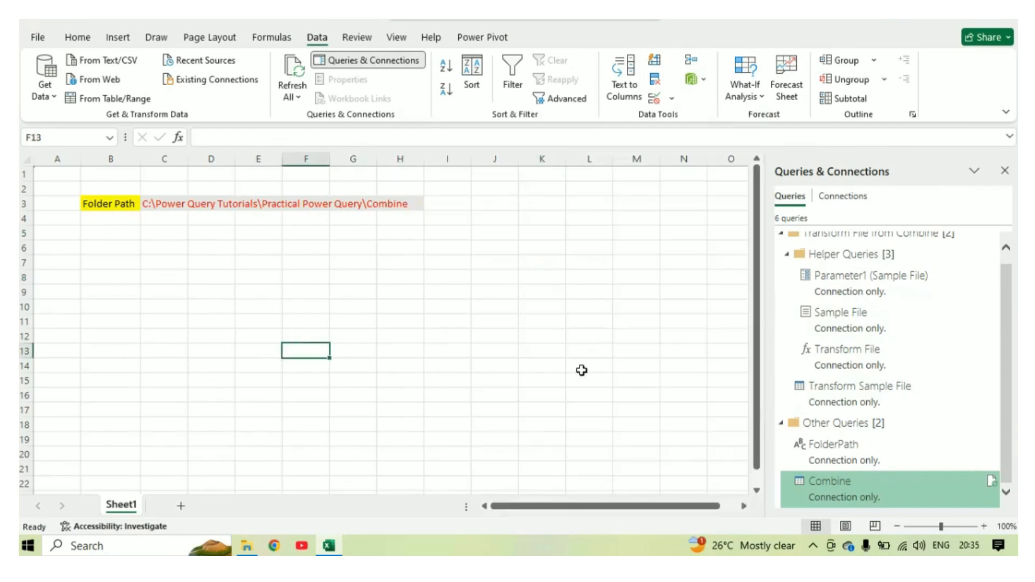
mouse_move(865, 483)
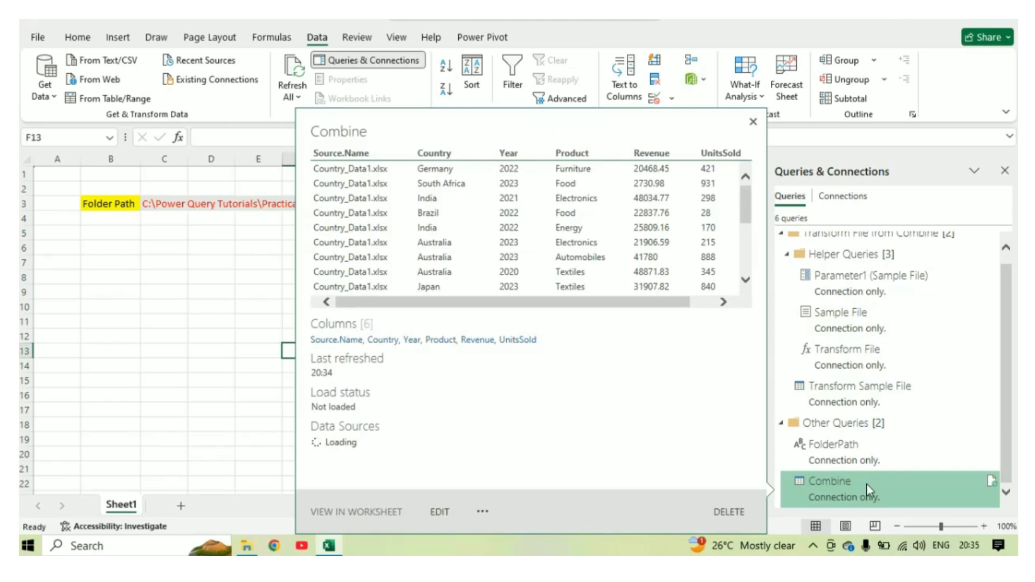
mouse_move(806, 498)
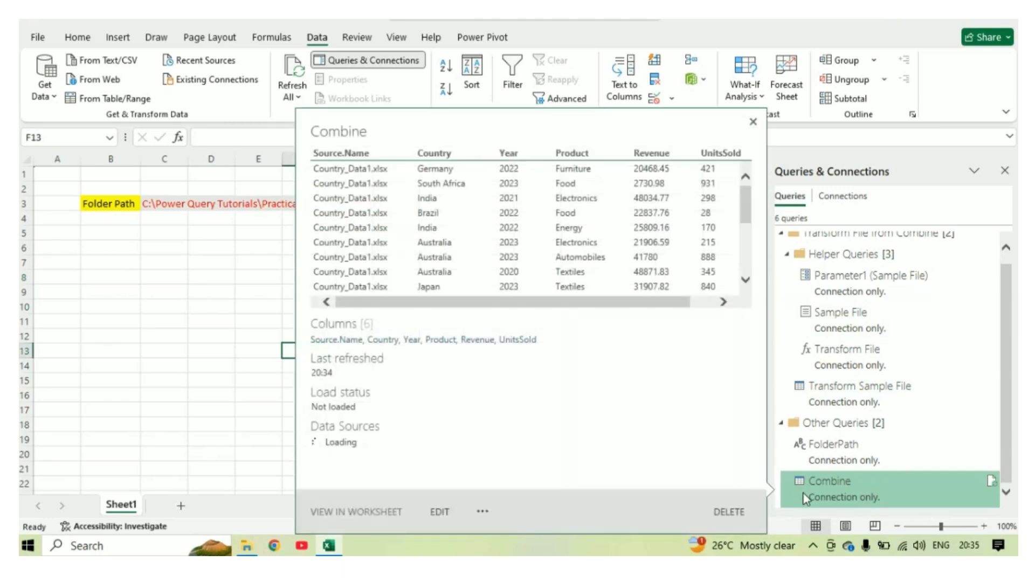